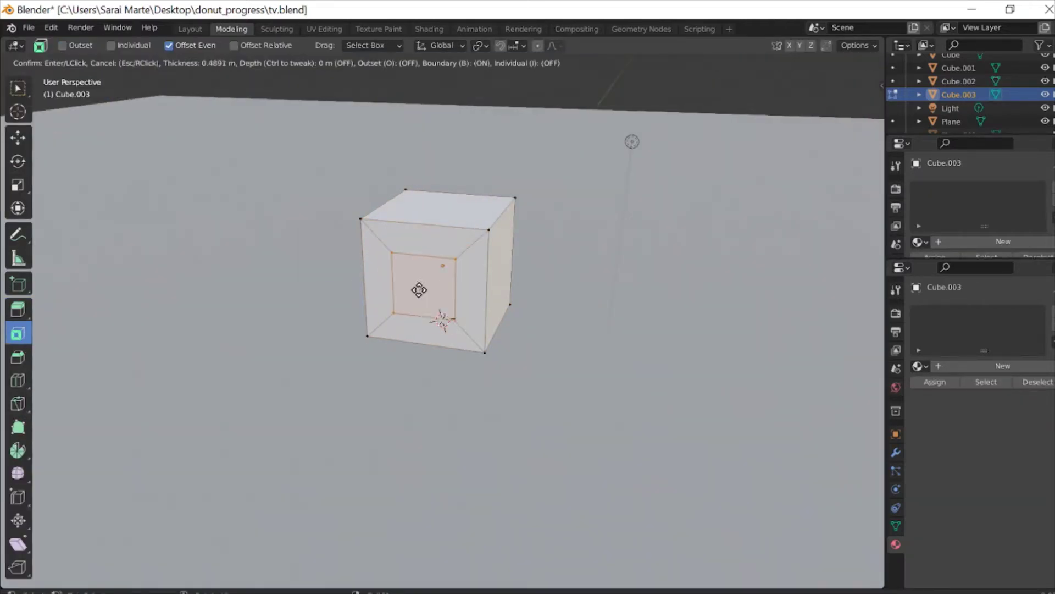
- Inset and recess Cube.003's front face into an open box, and give it a new coloured Material.004
left_click(403, 305)
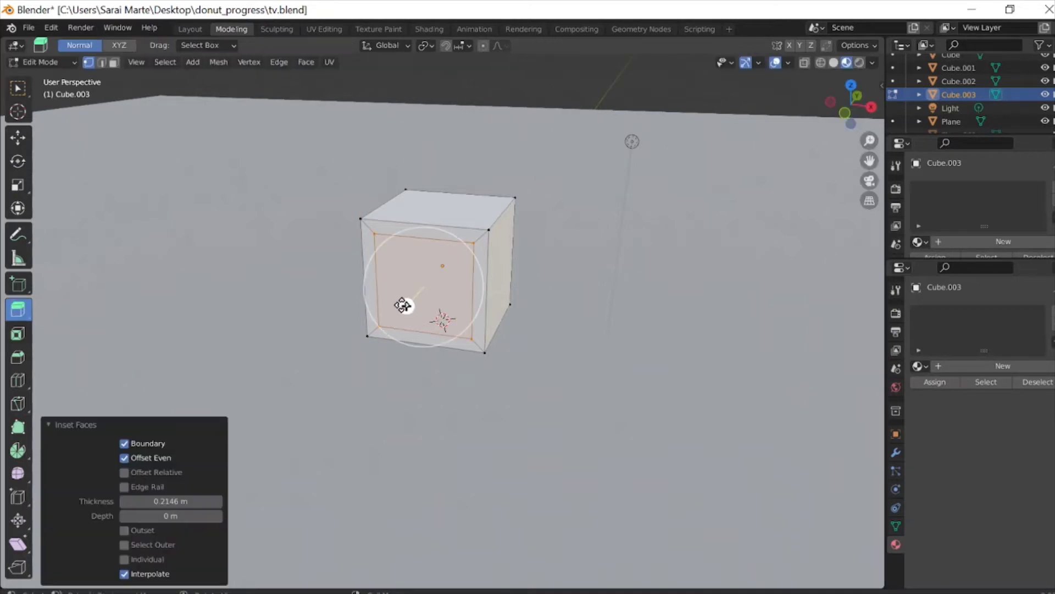
left_click(435, 251)
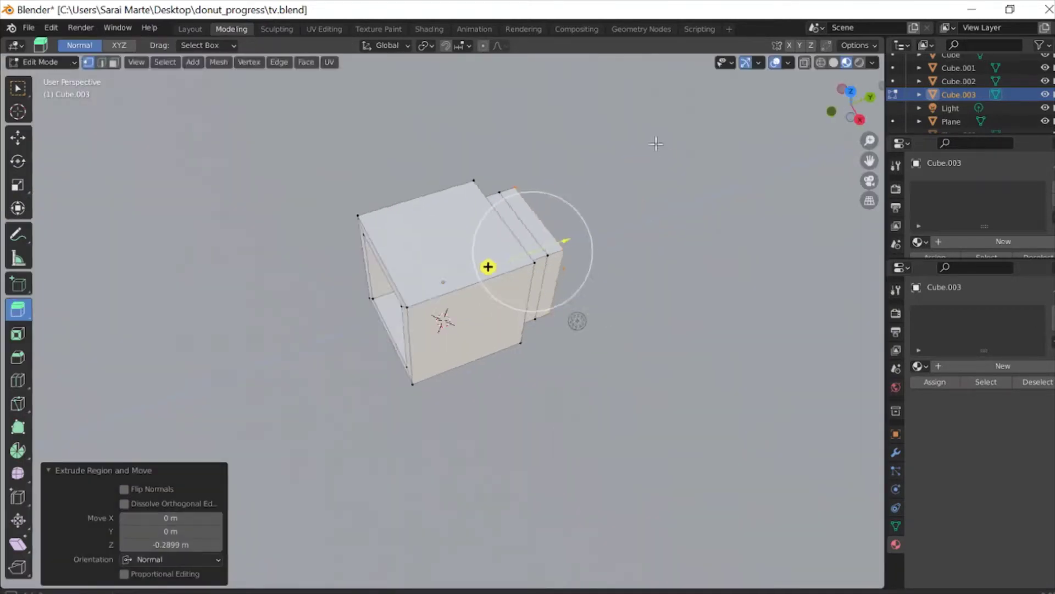
middle_click_drag(503, 229, 396, 306)
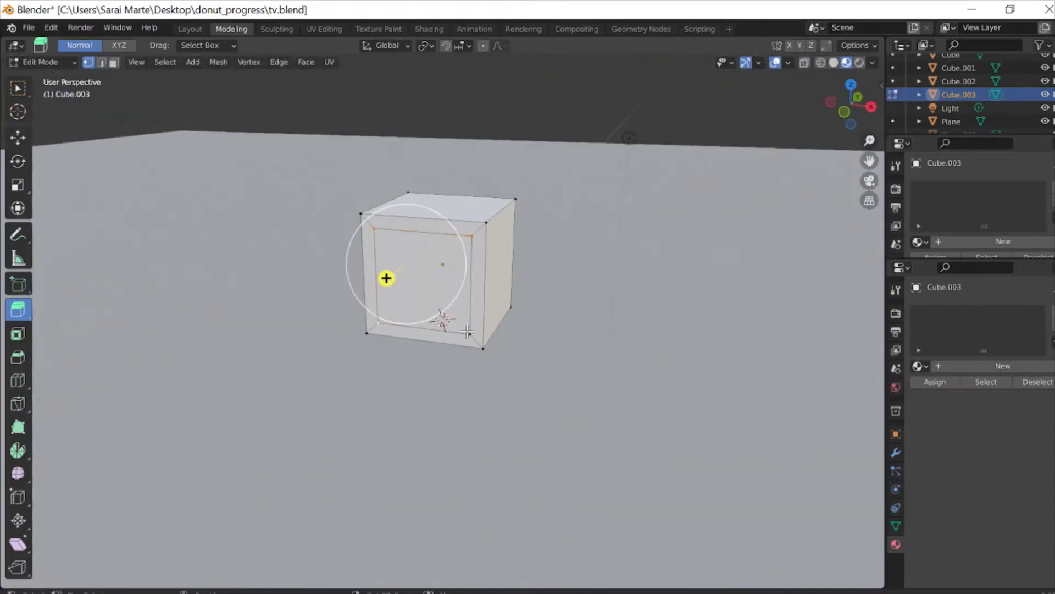
left_click_drag(384, 278, 489, 271)
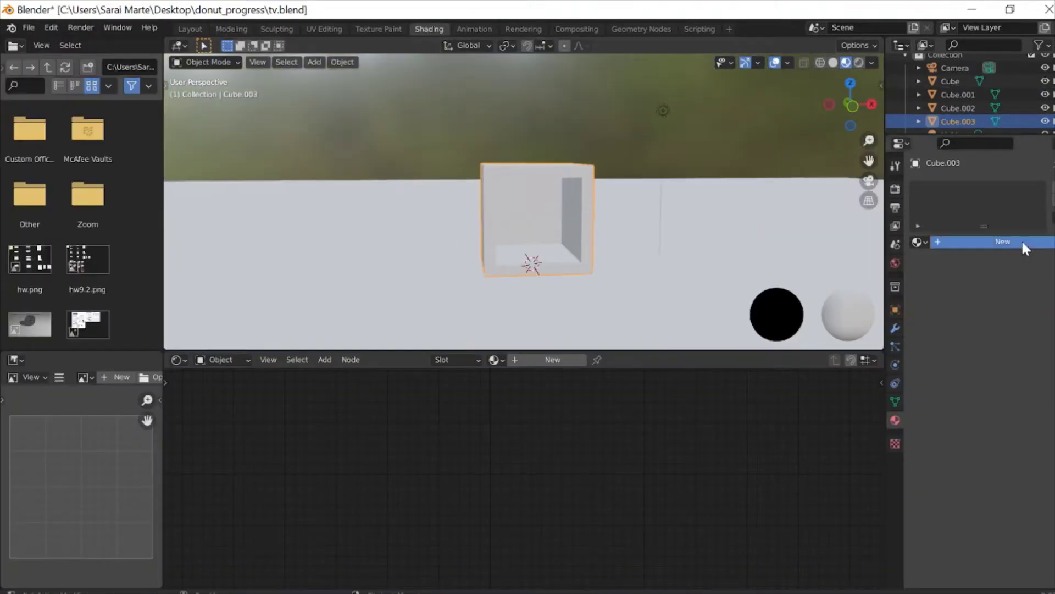
left_click(1021, 241)
left_click(571, 424)
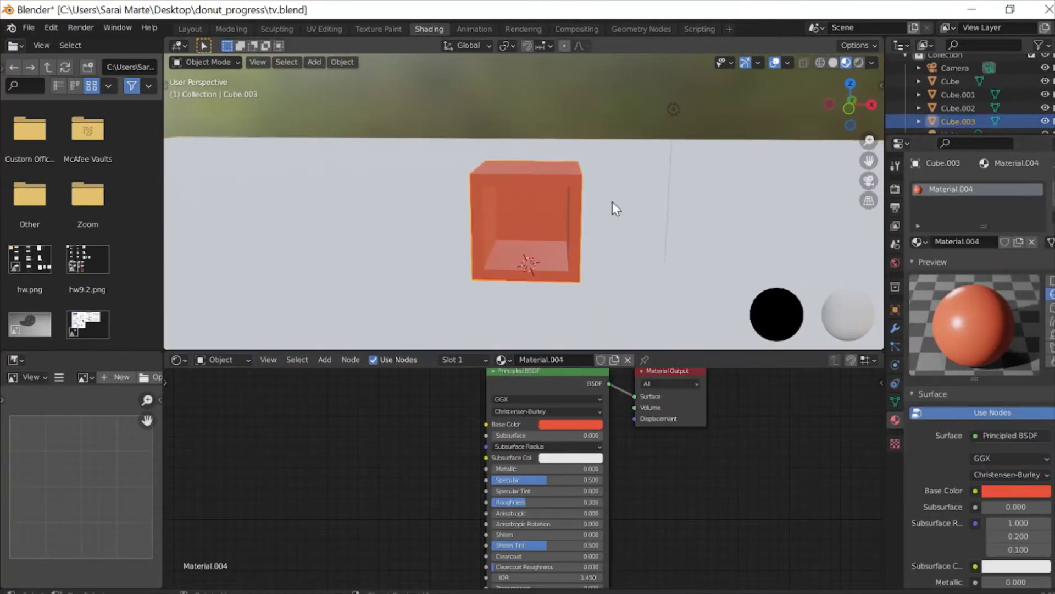
- Duplicate the box twice into Cube.004 and Cube.005, lining all three up along the X axis
key("shift+d")
left_click(725, 214)
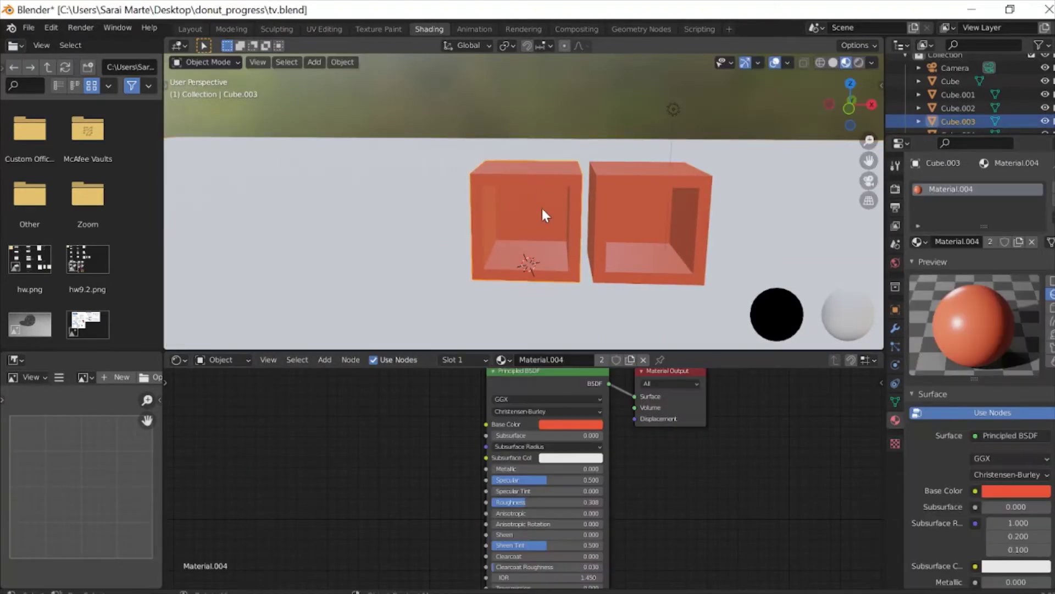
key("g")
key("x")
left_click(496, 206)
right_click(471, 306)
left_click(471, 306)
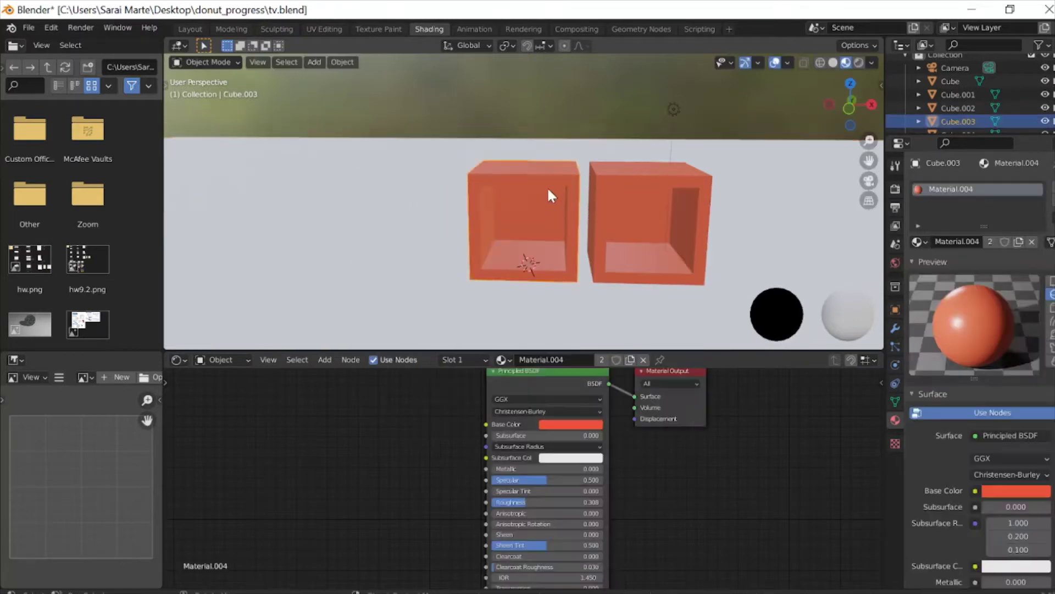
left_click(451, 220)
key("z")
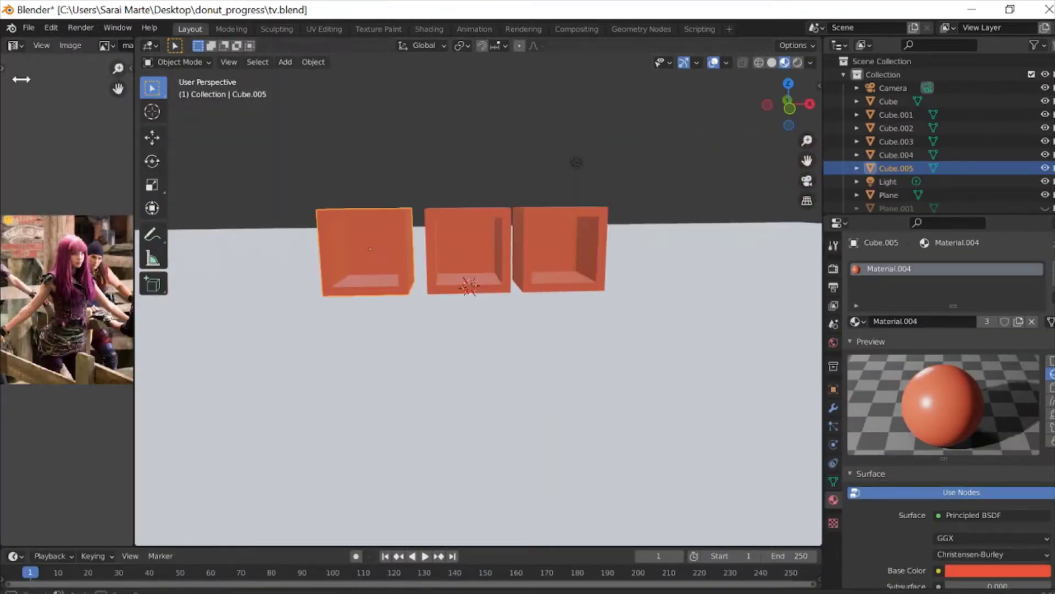
- Add a cylinder, move it along Y in front of the boxes, and scale it
key("shift+a")
left_click(507, 400)
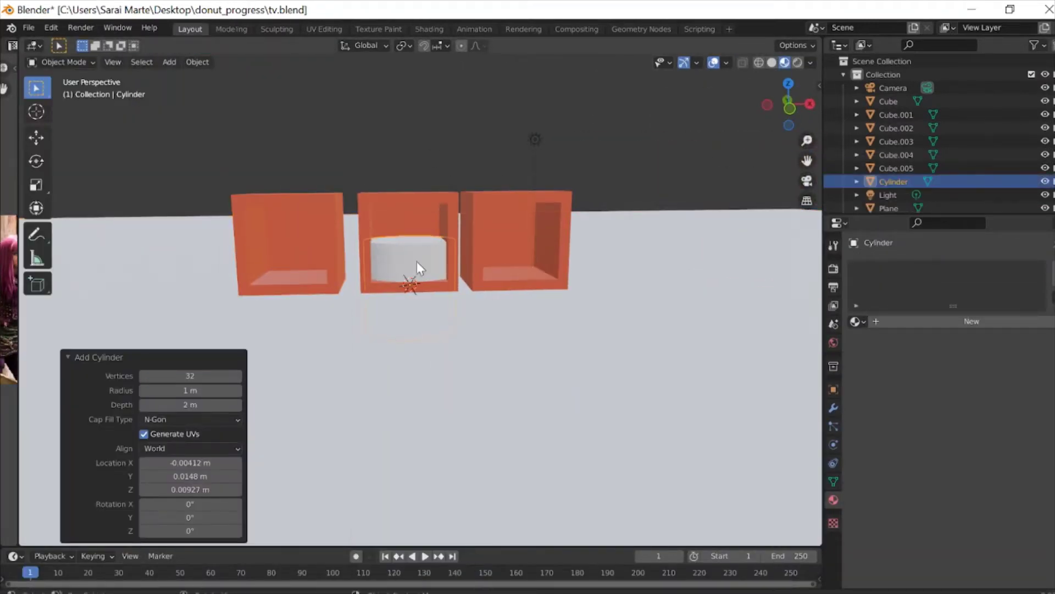
key("y")
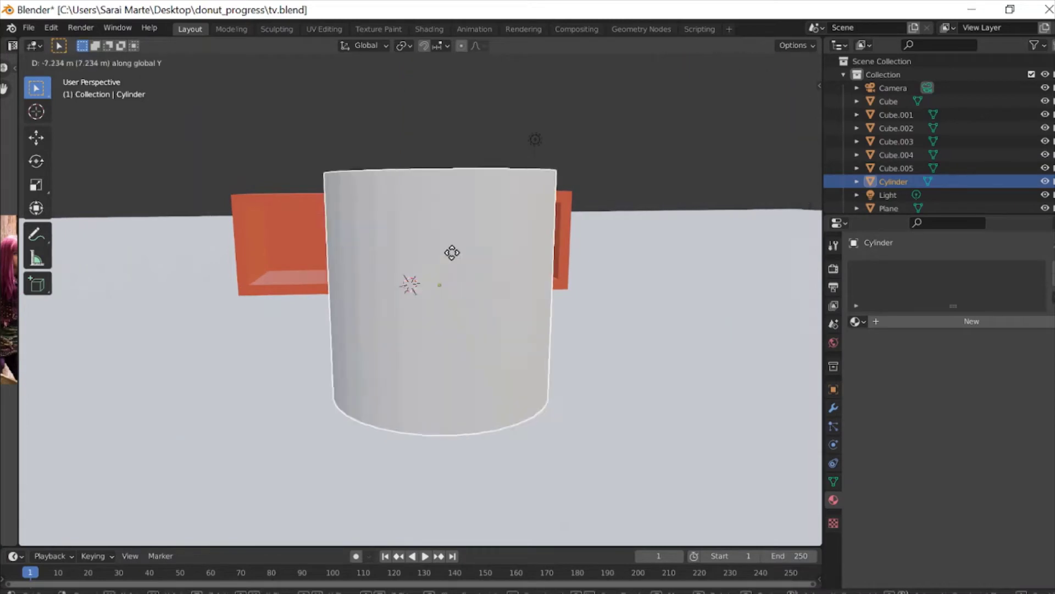
key("Return")
key("s")
left_click(469, 347)
key("s")
- Shade the cylinder smooth, shrink it further, and switch it into Sculpt Mode
right_click(431, 209)
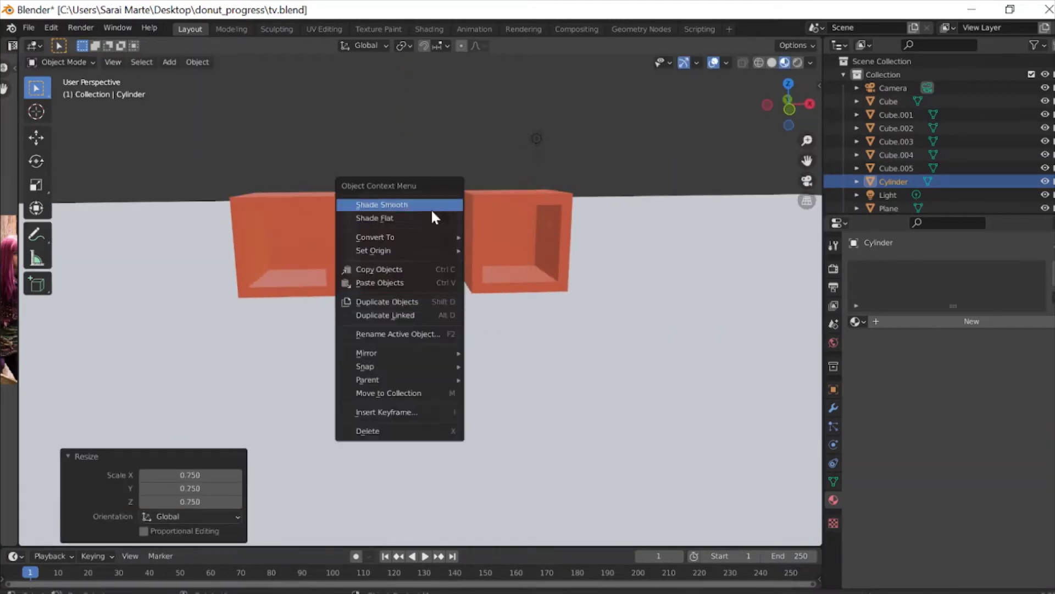
scroll(503, 332, "up", 4)
middle_click_drag(503, 331, 259, 183)
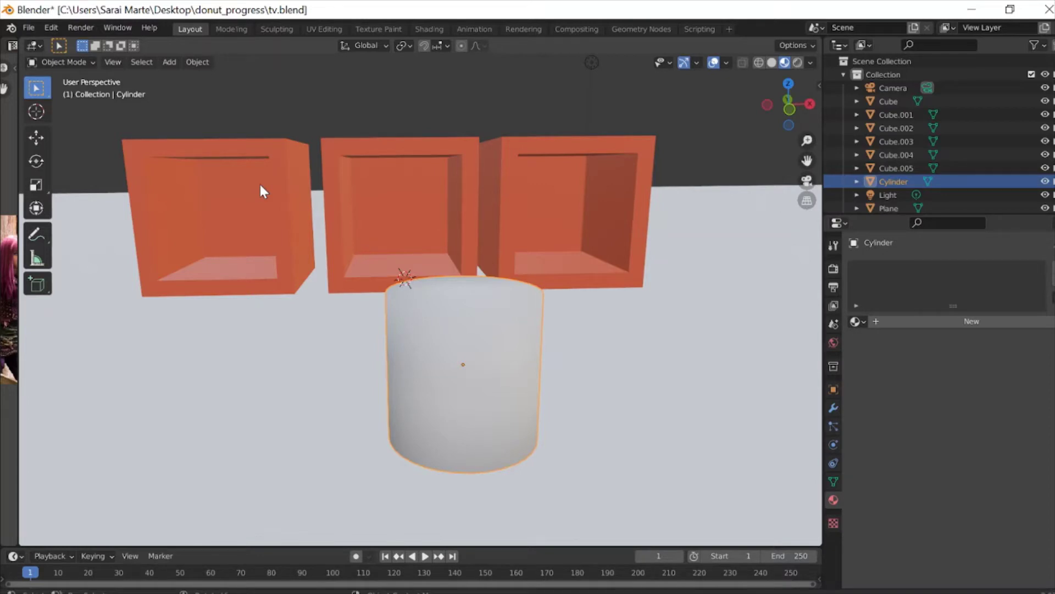
key("s")
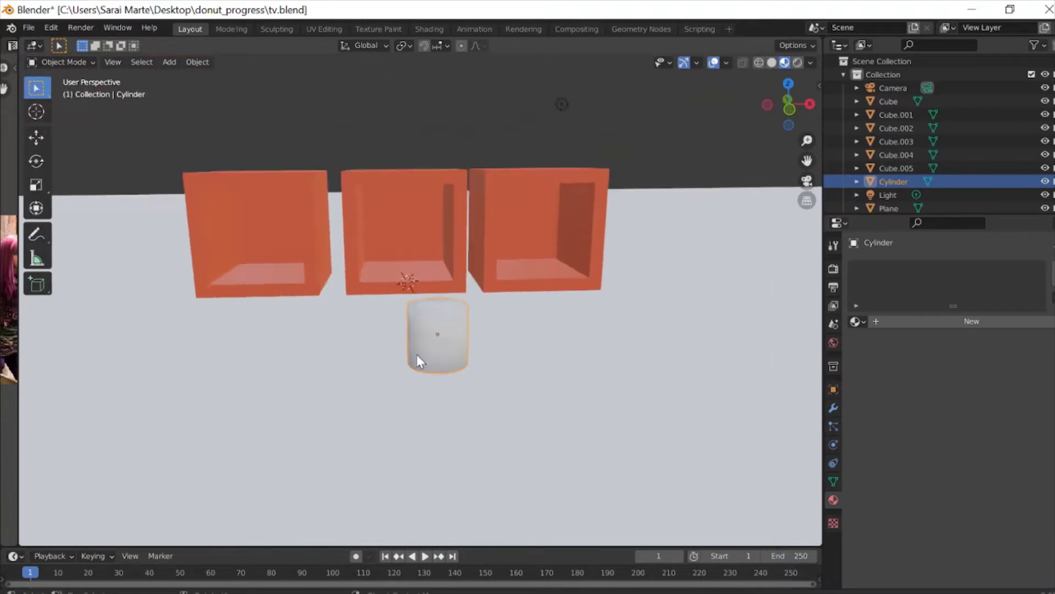
left_click(417, 355)
key("Tab")
left_click(85, 63)
left_click(61, 102)
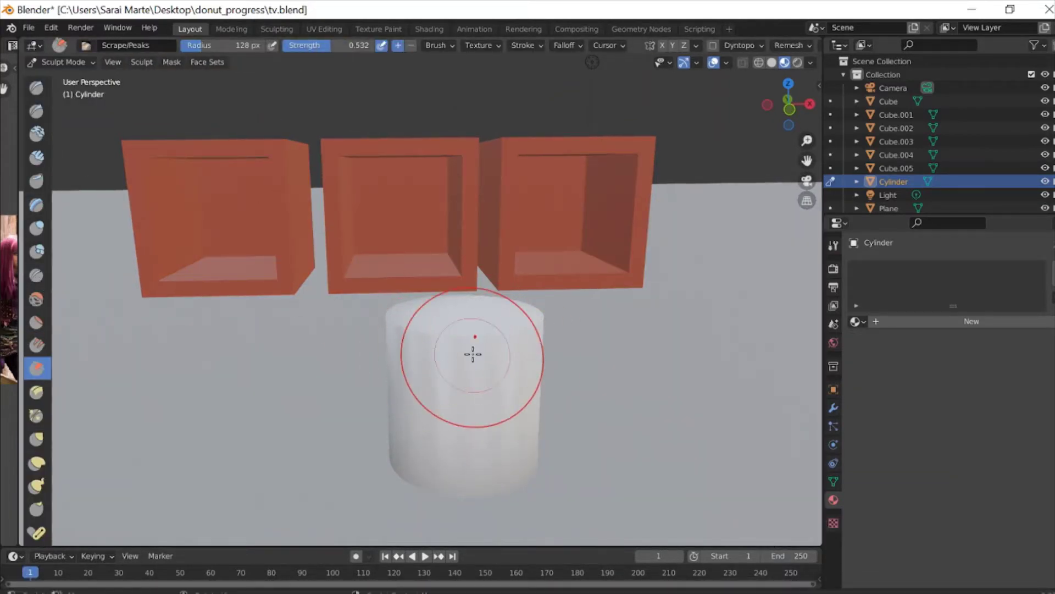
- Sculpt the cylinder's top and give it a new tan material
mouse_move(473, 348)
middle_mouse_down()
mouse_move(254, 288)
mouse_move(598, 344)
mouse_move(721, 297)
middle_mouse_up()
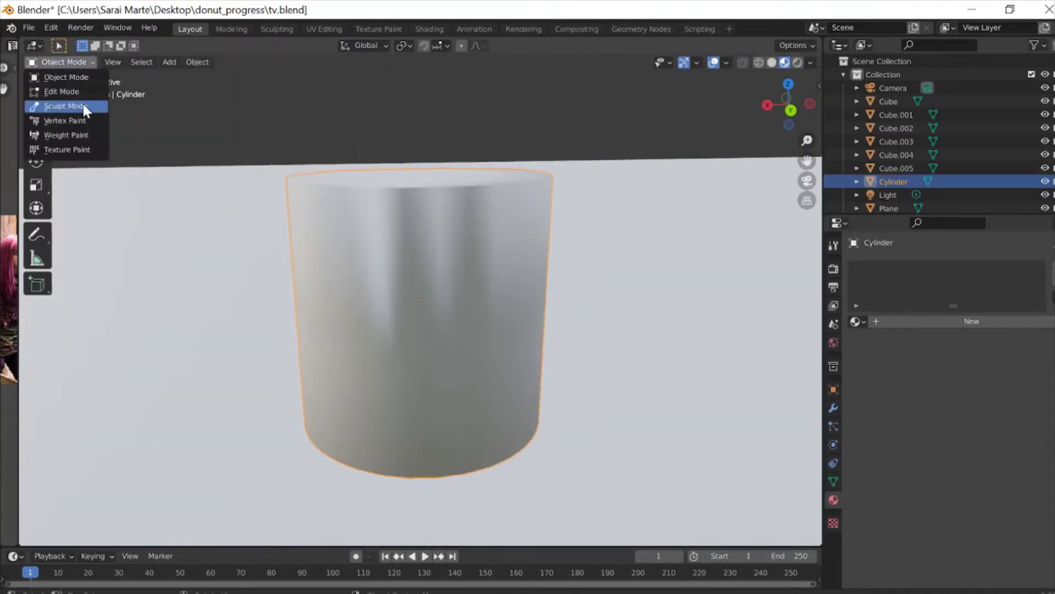
left_click(85, 106)
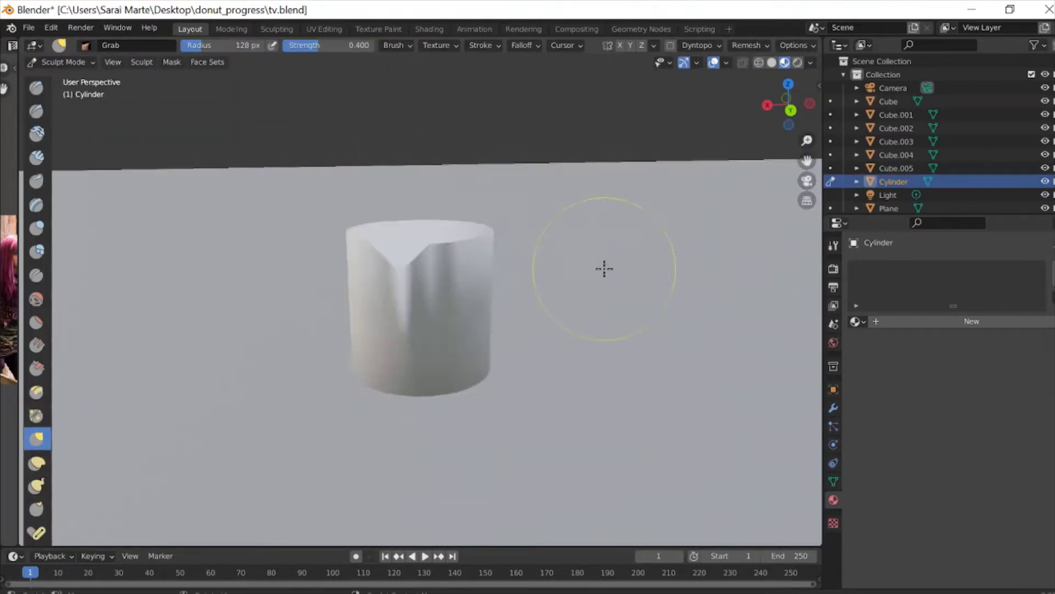
left_click(891, 321)
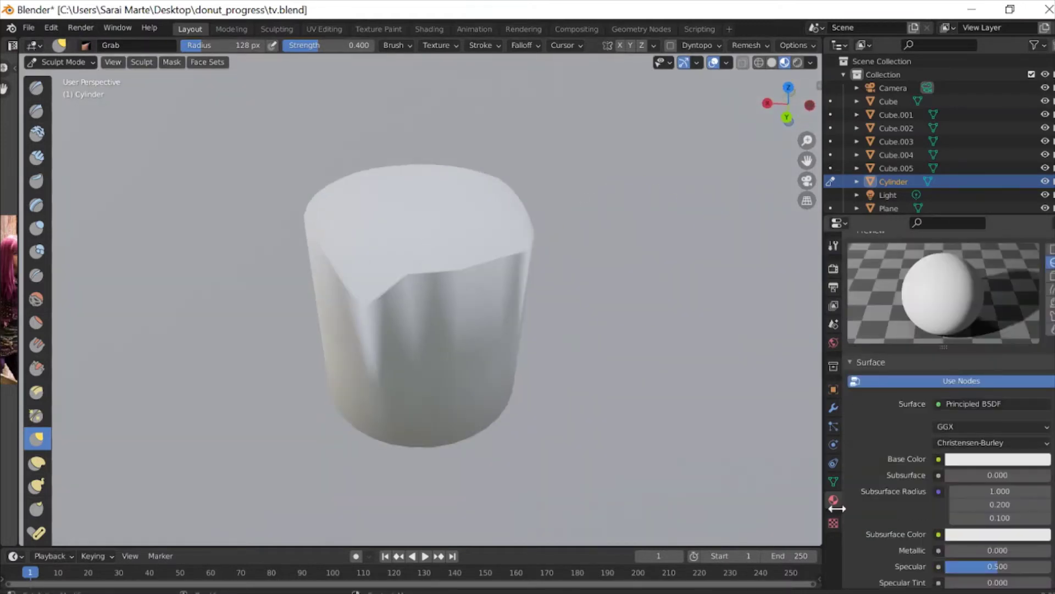
- Try then remove a Subdivision modifier, and add a Solidify modifier to the candle
left_click(833, 267)
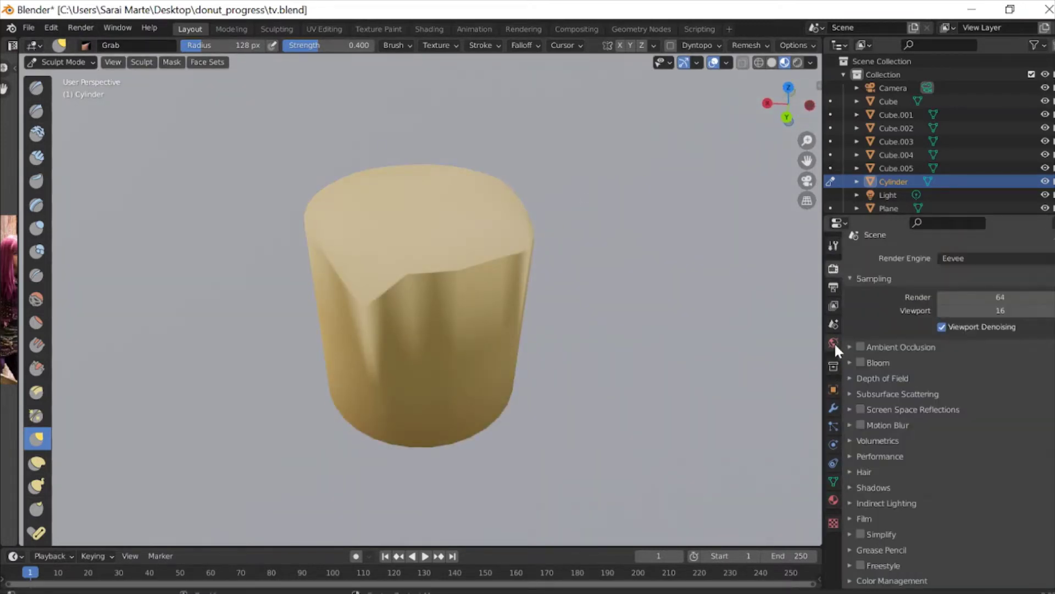
left_click(833, 324)
left_click(833, 408)
left_click(874, 265)
left_click(764, 506)
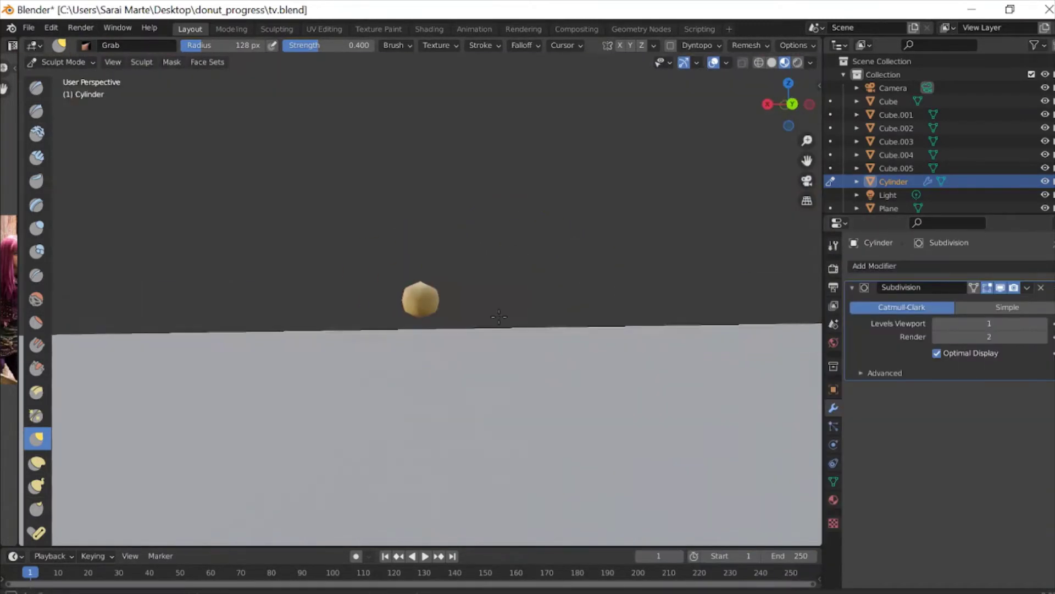
left_click(1041, 287)
left_click(874, 265)
left_click(847, 494)
middle_click_drag(495, 335, 400, 336)
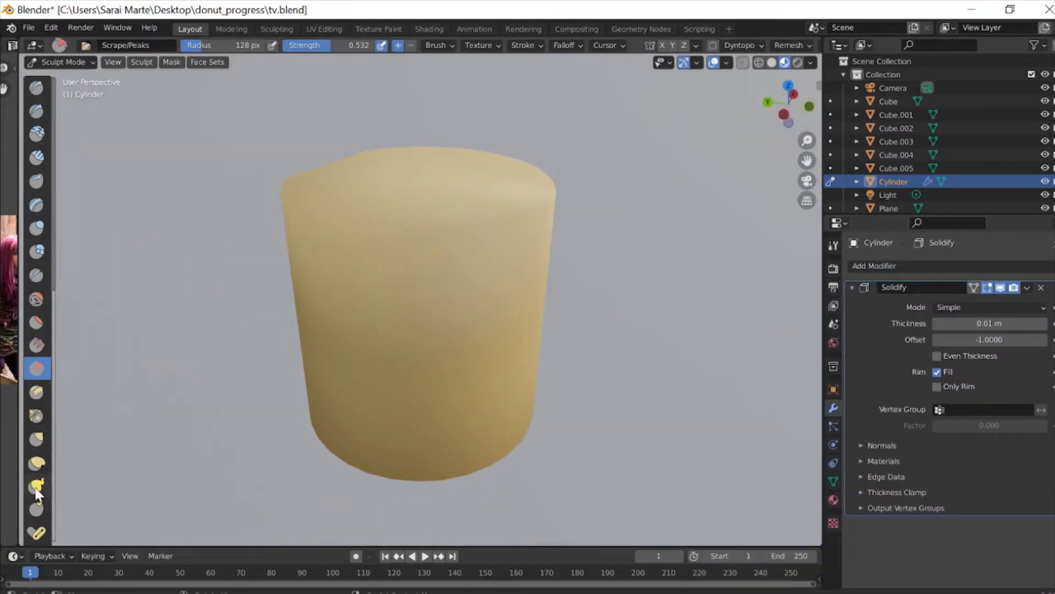
scroll(716, 282, "down", 3)
middle_click_drag(731, 275, 716, 283)
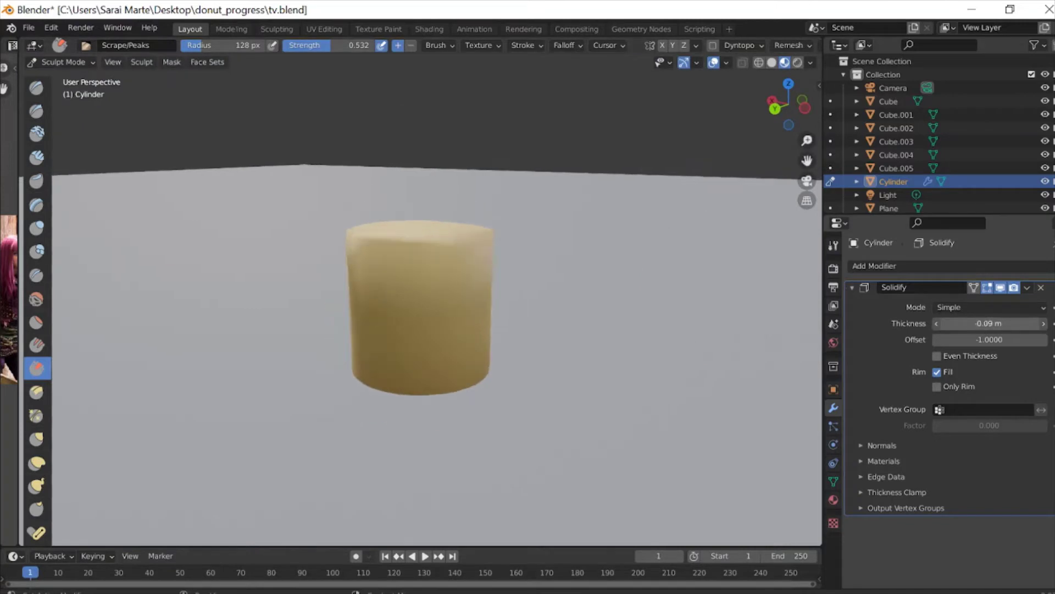
left_click(852, 287)
- Return to Object Mode and add a second 16-vertex cylinder, Cylinder.001
scroll(511, 276, "down", 4)
mouse_move(511, 275)
middle_mouse_down()
mouse_move(347, 314)
mouse_move(600, 322)
middle_mouse_up()
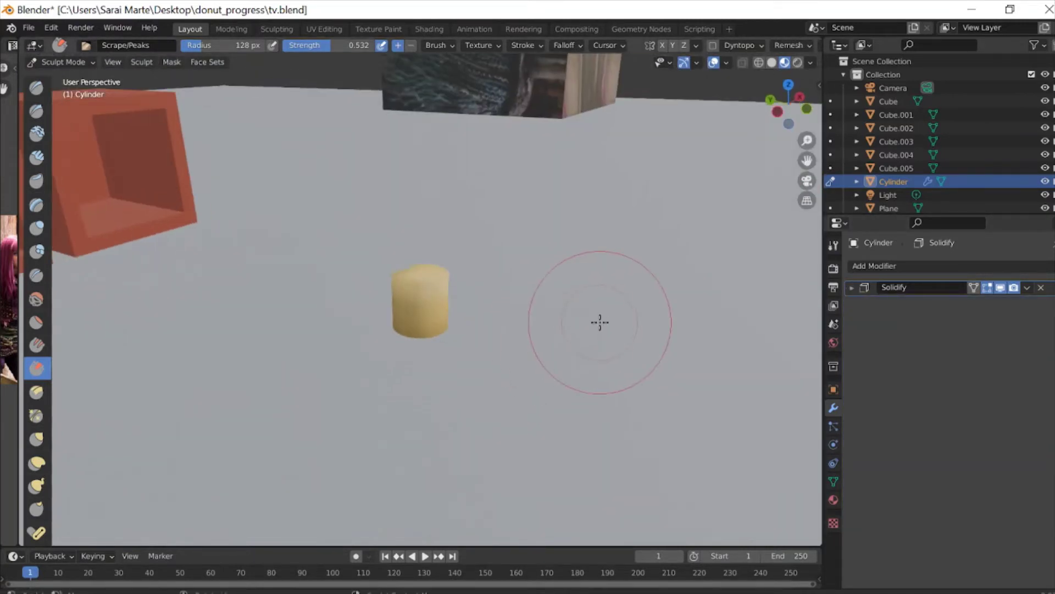
scroll(421, 290, "up", 4)
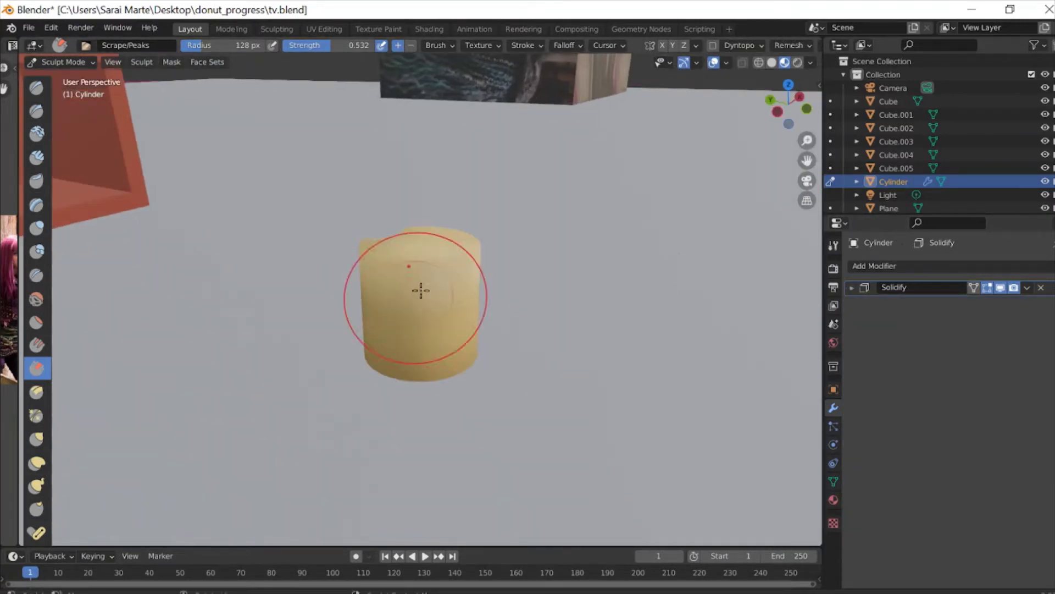
key("ctrl+Tab")
key("shift+a")
left_click(456, 287)
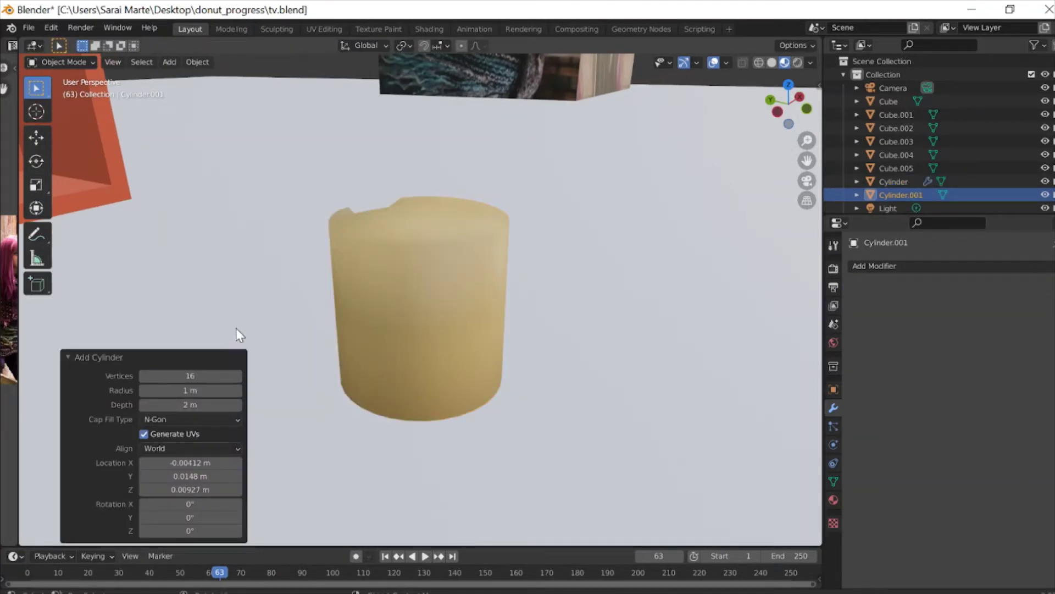
- Move Cylinder.001 vertically and set it down next to the small candle
key("g")
key("z")
key("z")
left_click(337, 225)
scroll(420, 303, "down", 3)
scroll(919, 193, "down", 2)
key("g")
key("z")
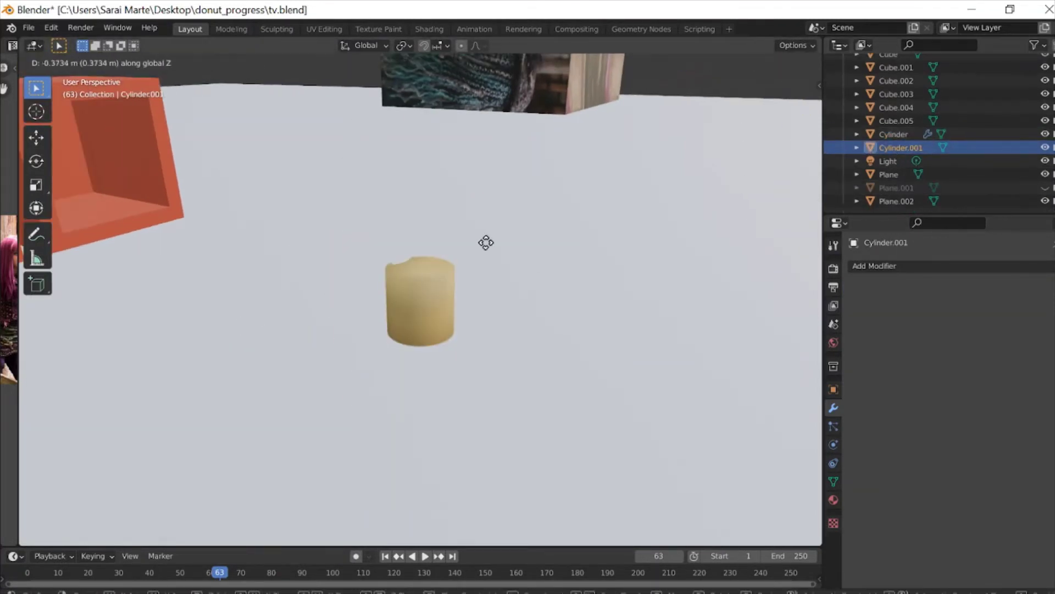
left_click(624, 289)
left_click(833, 389)
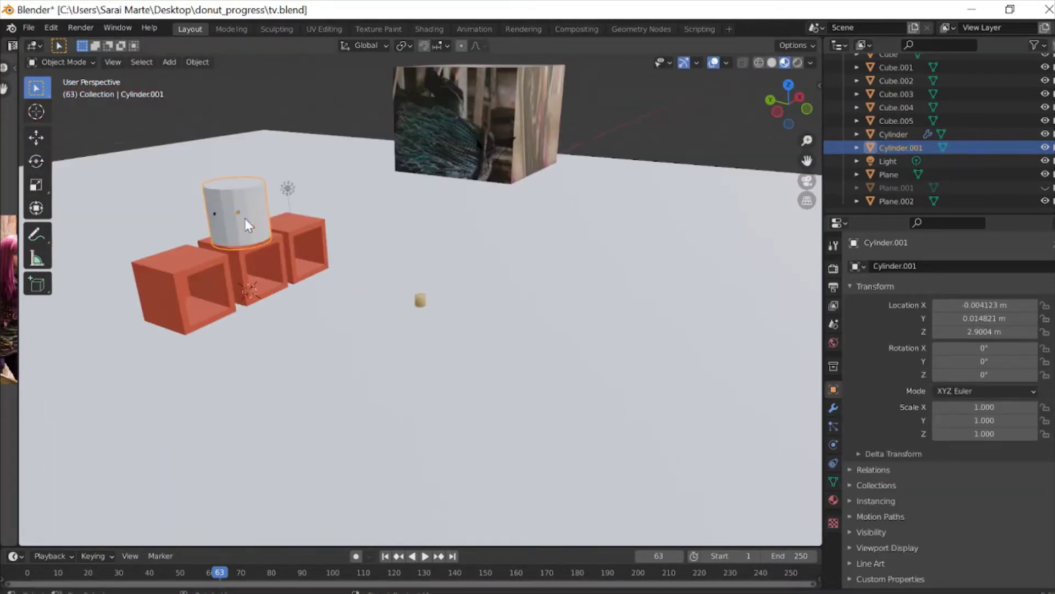
left_click(426, 250)
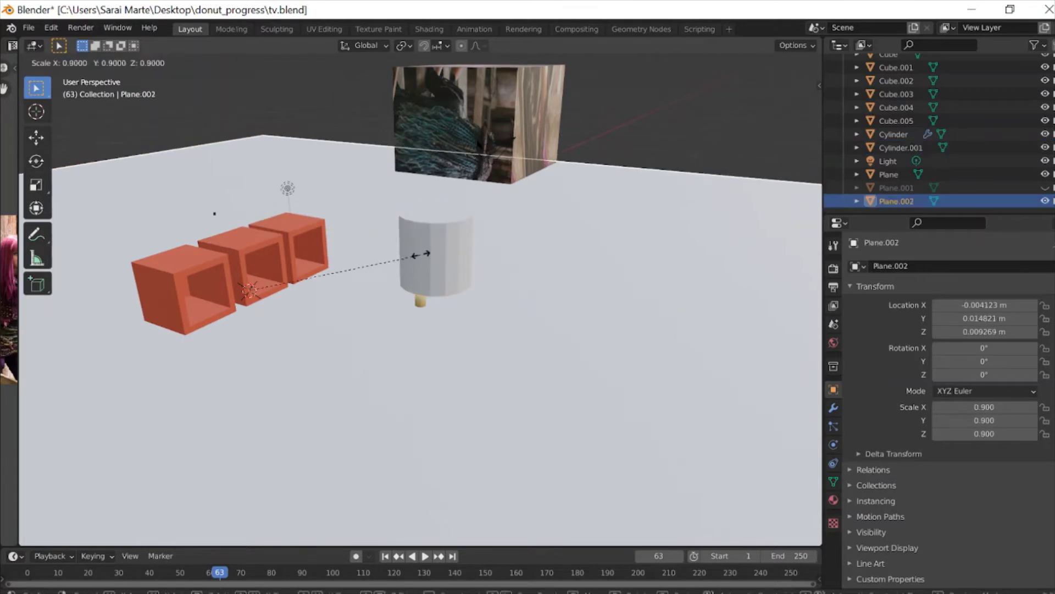
- Scale the cylinder down into a thin, short wick sunk into the candle's top
key("s")
left_click(440, 251)
left_click(435, 291)
scroll(435, 291, "up", 10)
key("s")
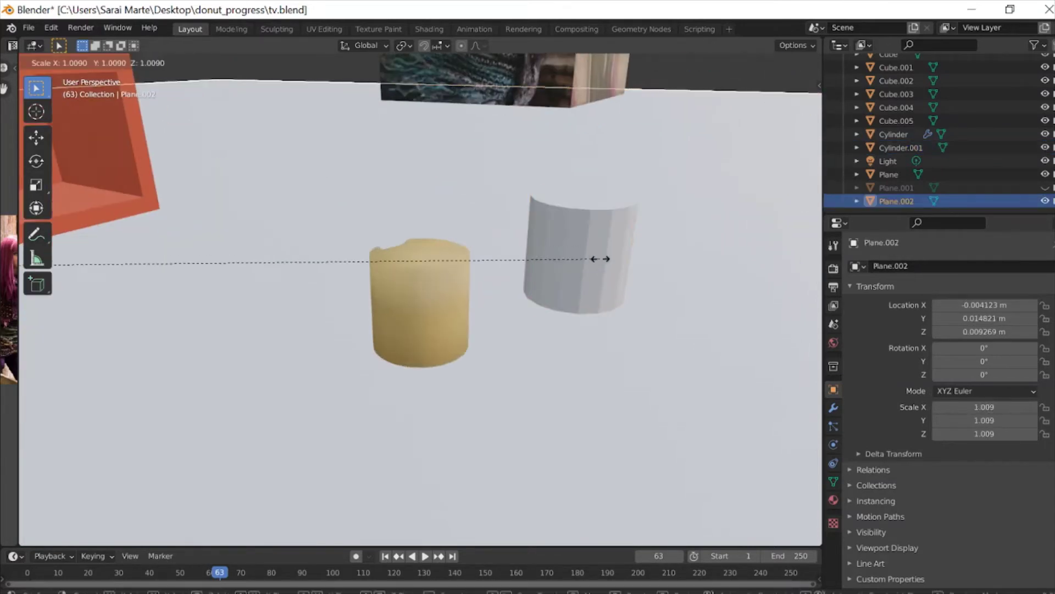
left_click(583, 247)
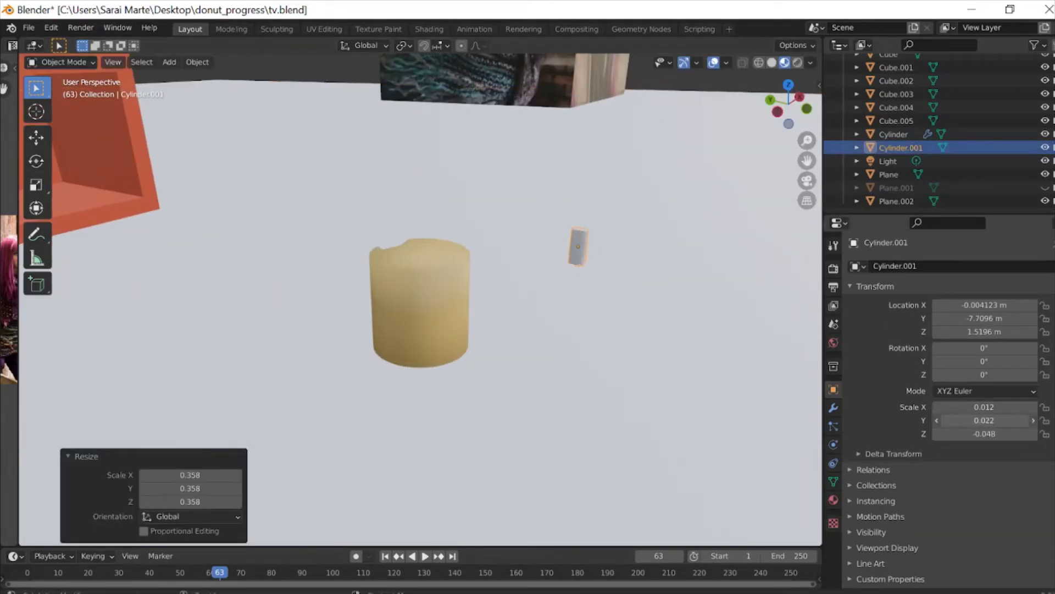
middle_click_drag(418, 302, 418, 285)
mouse_move(984, 420)
left_mouse_down()
mouse_move(968, 420)
mouse_move(995, 420)
left_mouse_up()
middle_click_drag(649, 308, 664, 305)
key("z")
left_click(427, 219)
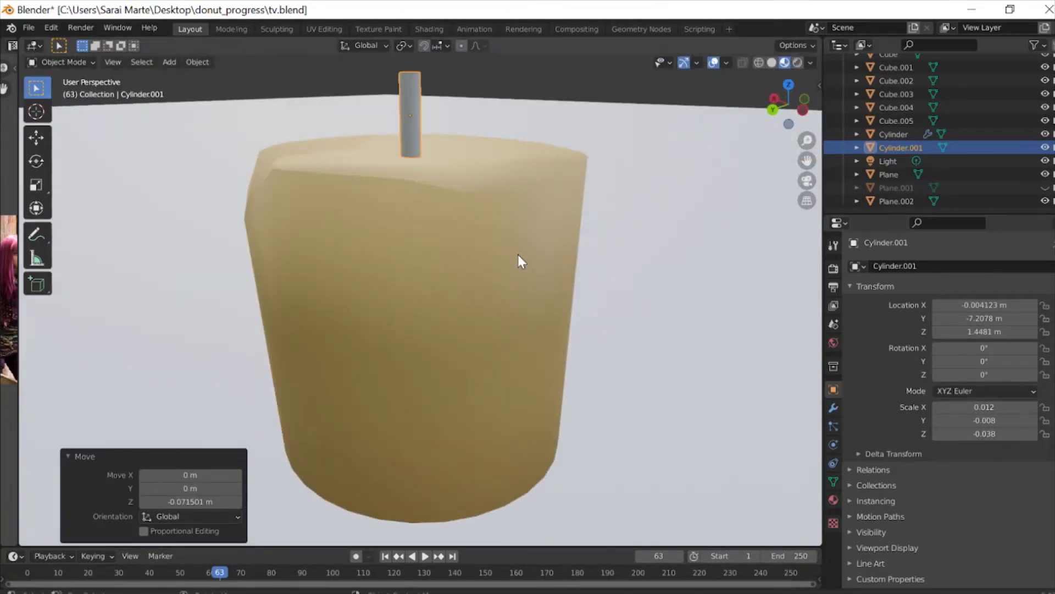
left_click_drag(984, 434, 987, 435)
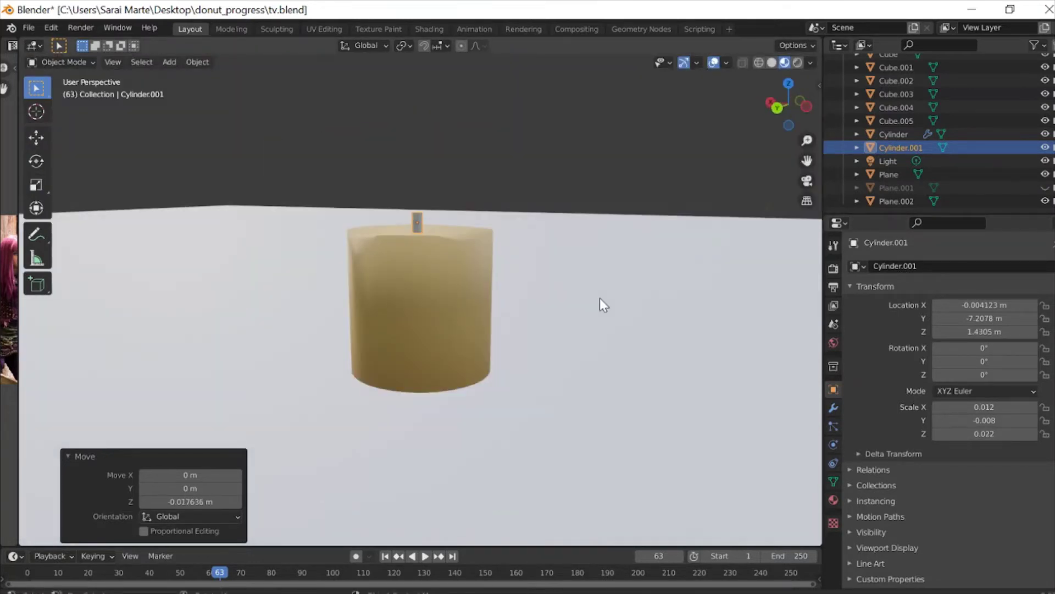
- In Edit Mode, extrude the wick's top upward and add a loop cut around it
key("Tab")
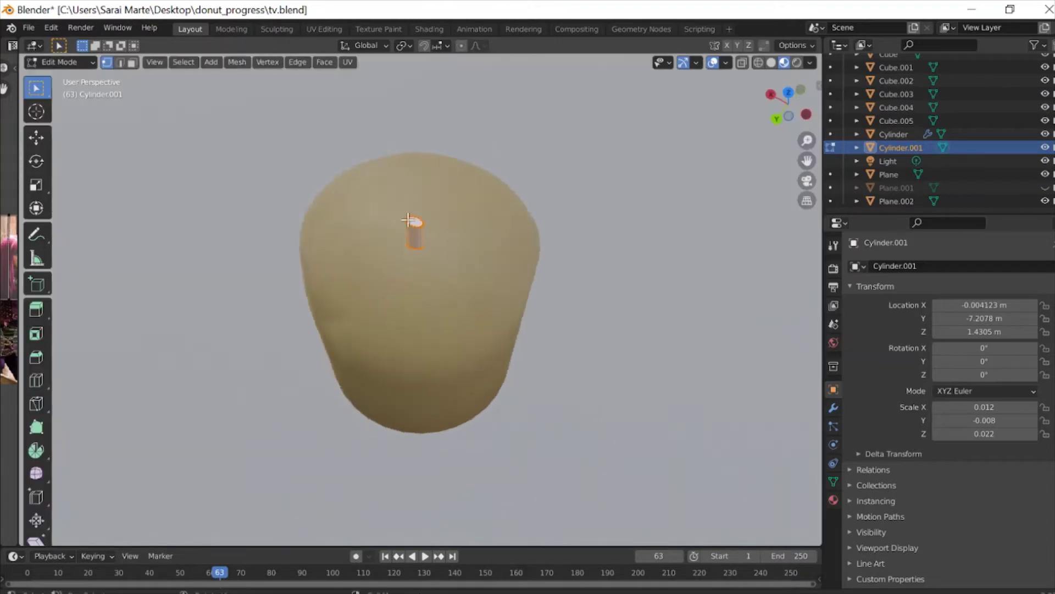
middle_click_drag(409, 163, 416, 303)
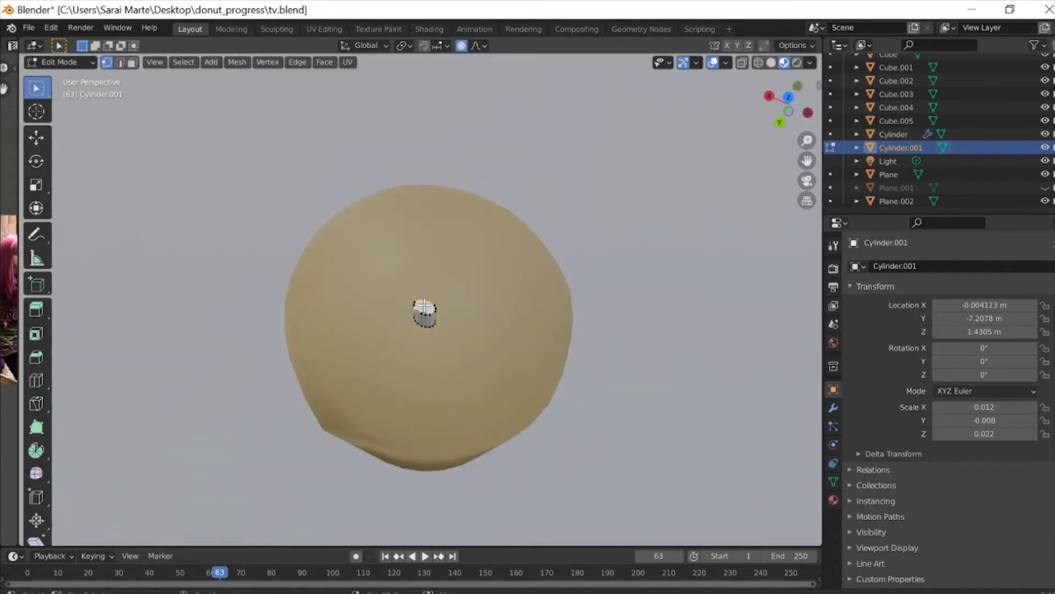
scroll(402, 388, "up", 4)
middle_click_drag(429, 411, 418, 307)
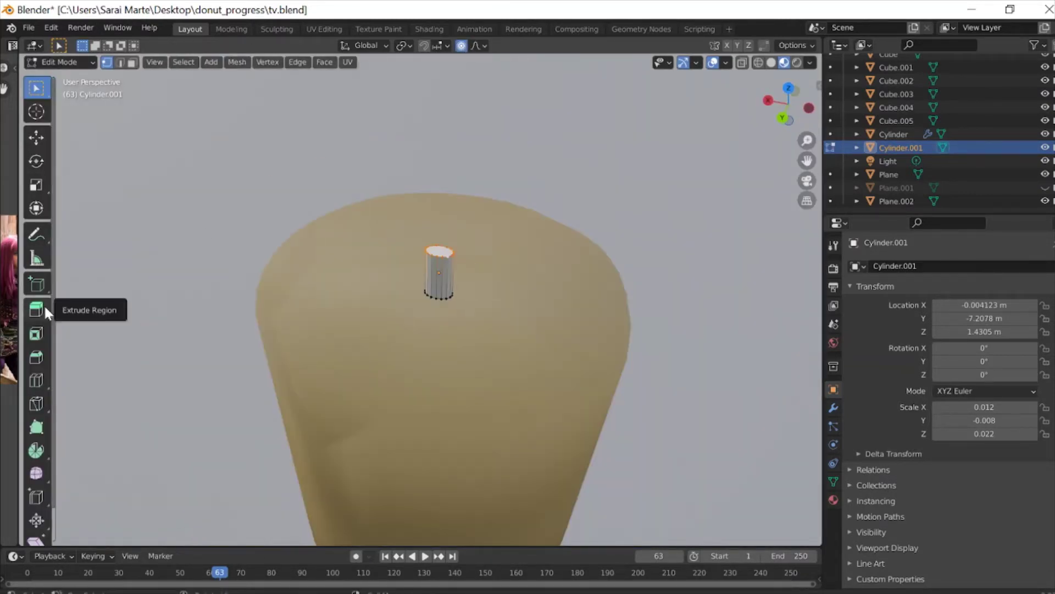
left_click(445, 159)
left_click(35, 379)
left_click(471, 172)
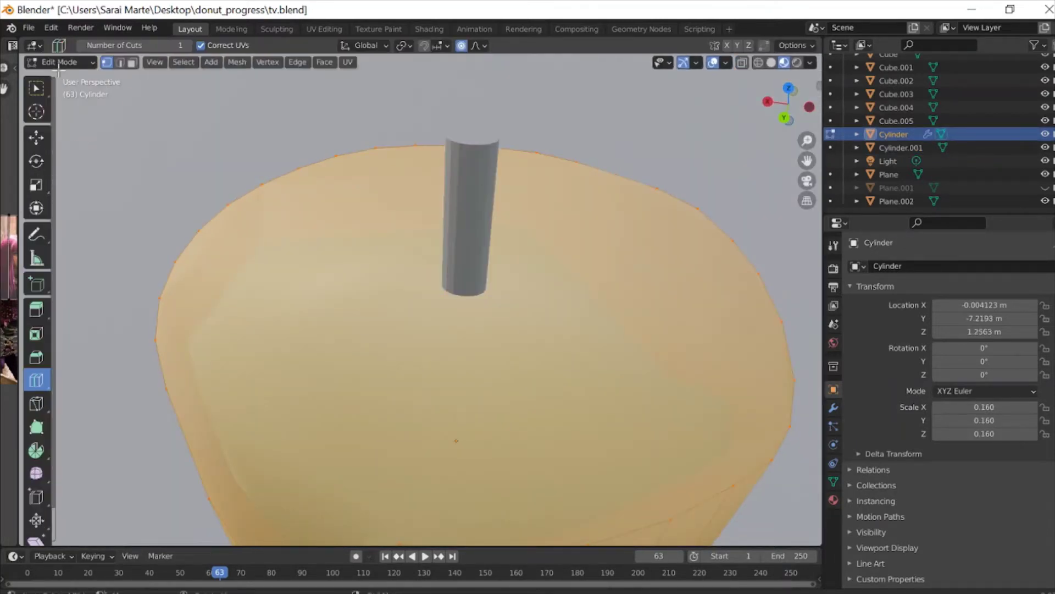
- Toggle X-ray to check the wick inside the candle, then return to Object Mode
left_click(35, 310)
key("alt+z")
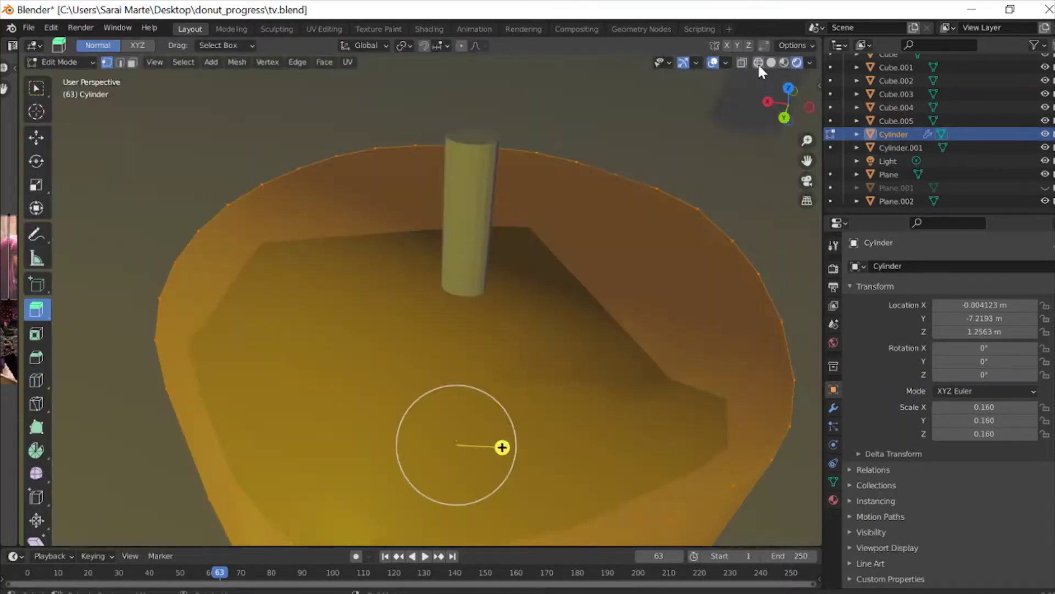
key("shift+z")
key("Tab")
scroll(263, 157, "down", 4)
key("z")
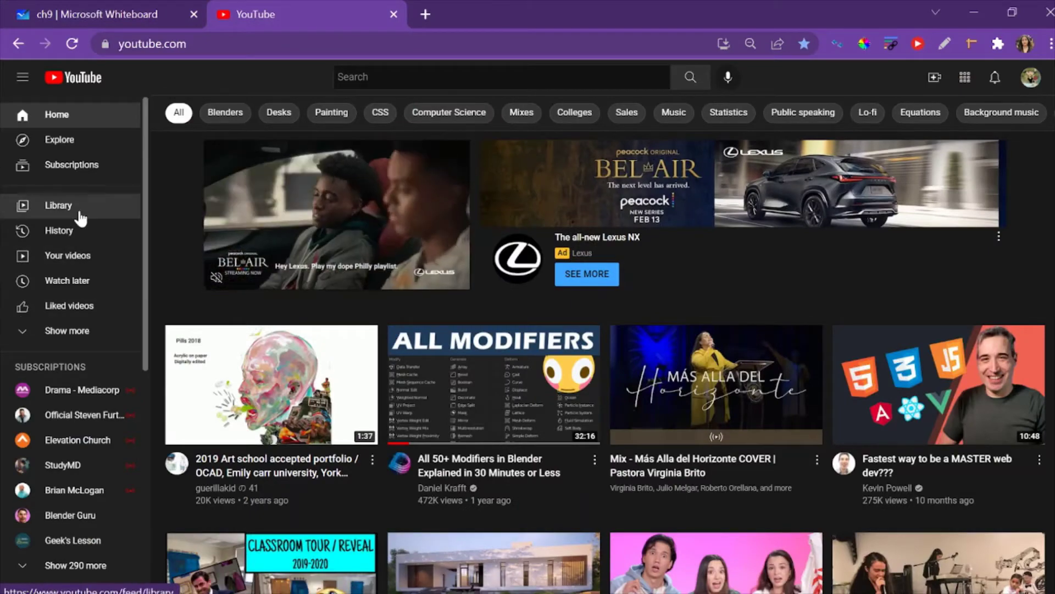
- Search YouTube for 'how to make a candele fame blender' and download the free candle flame2.png
left_click(77, 229)
left_click(420, 78)
type("how to make a cande")
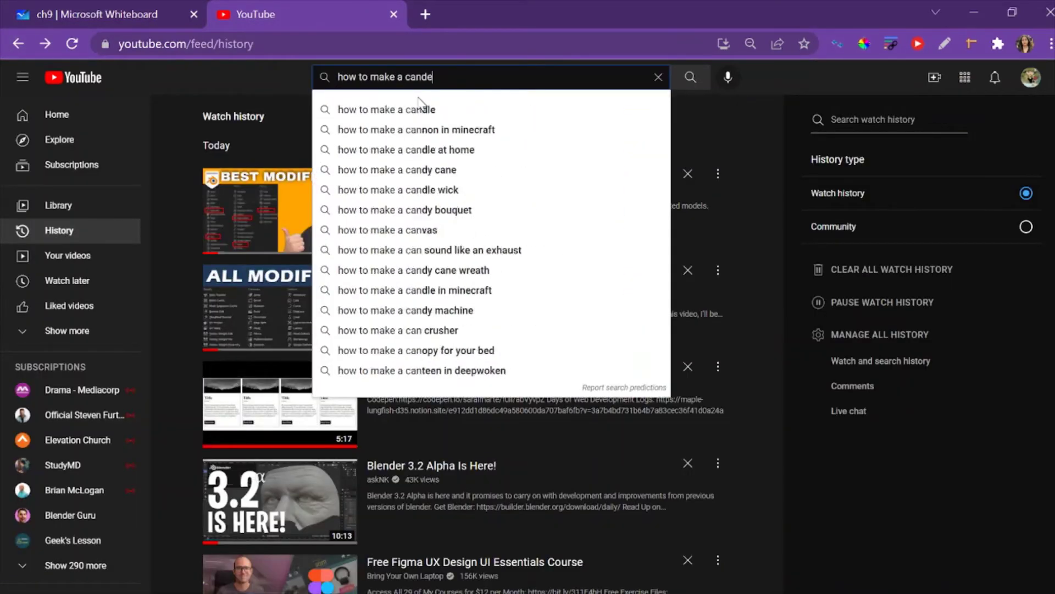
type("le fame blender")
key("Return")
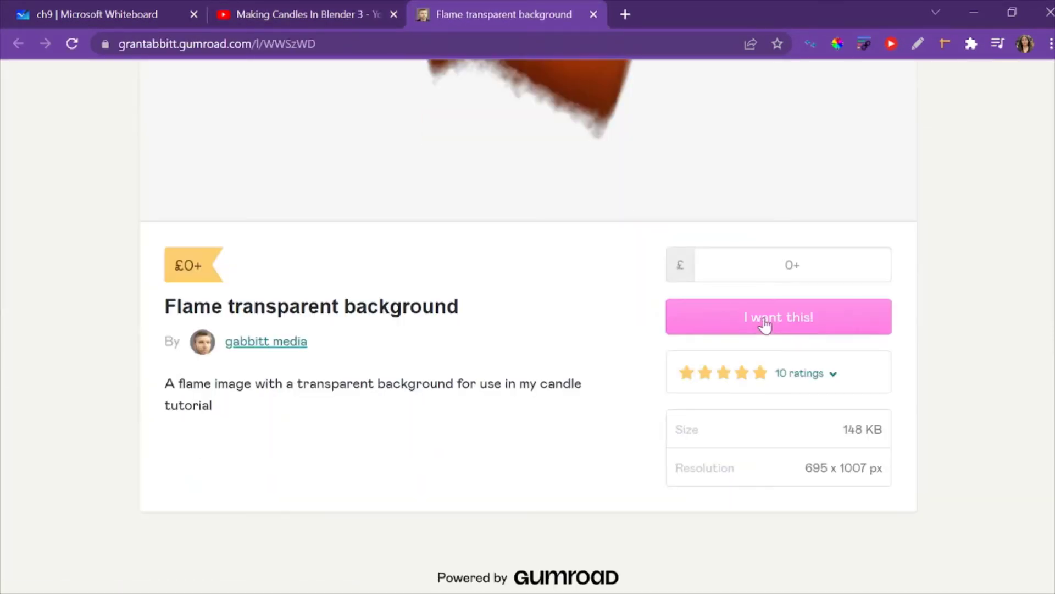
left_click(764, 324)
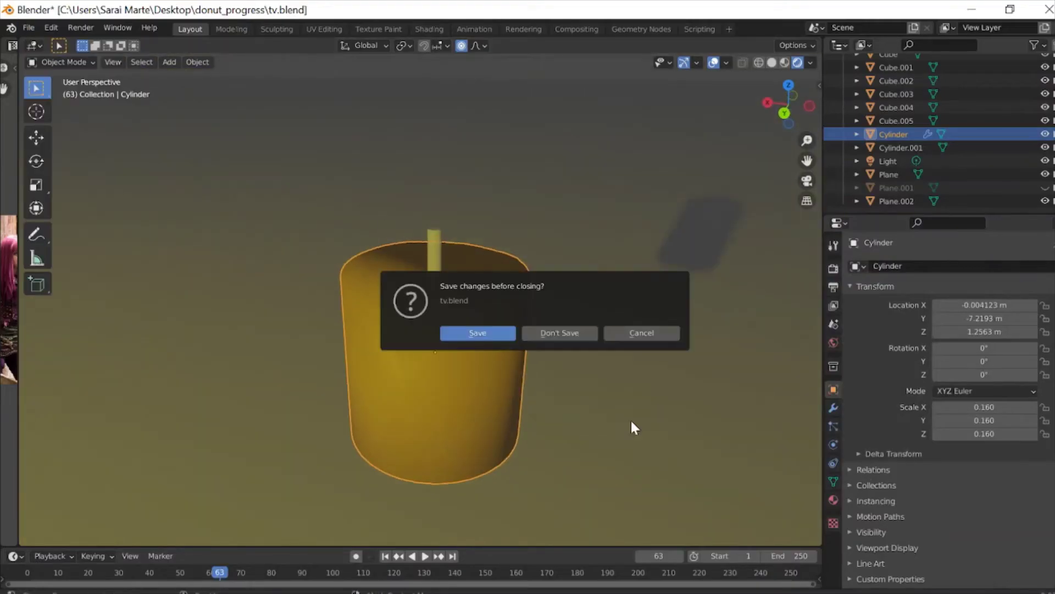
key("Return")
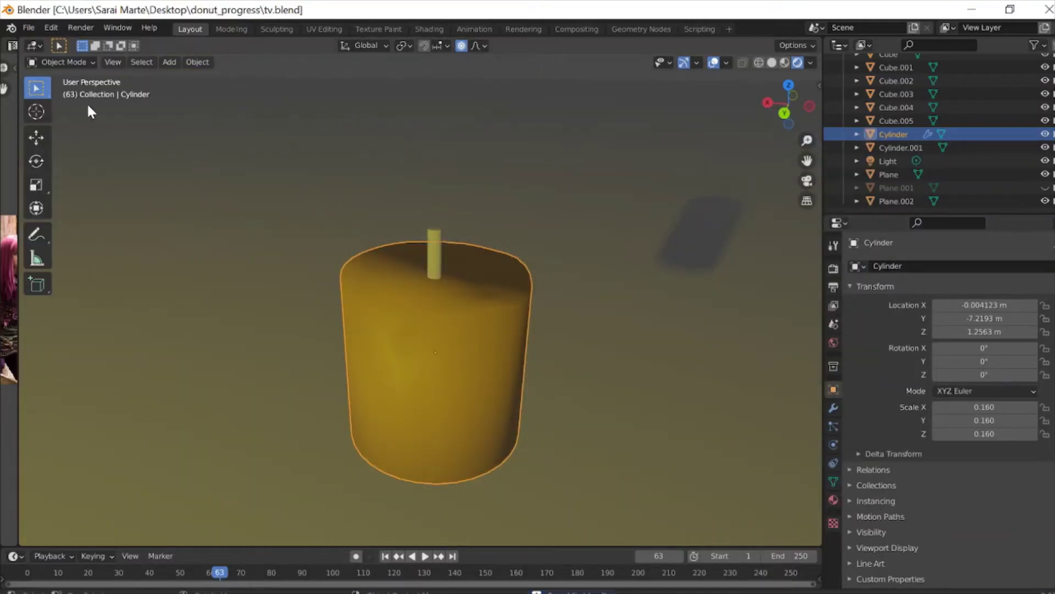
- Enable the Import Images as Planes add-on by searching 'images' in Preferences
key("ctrl+comma")
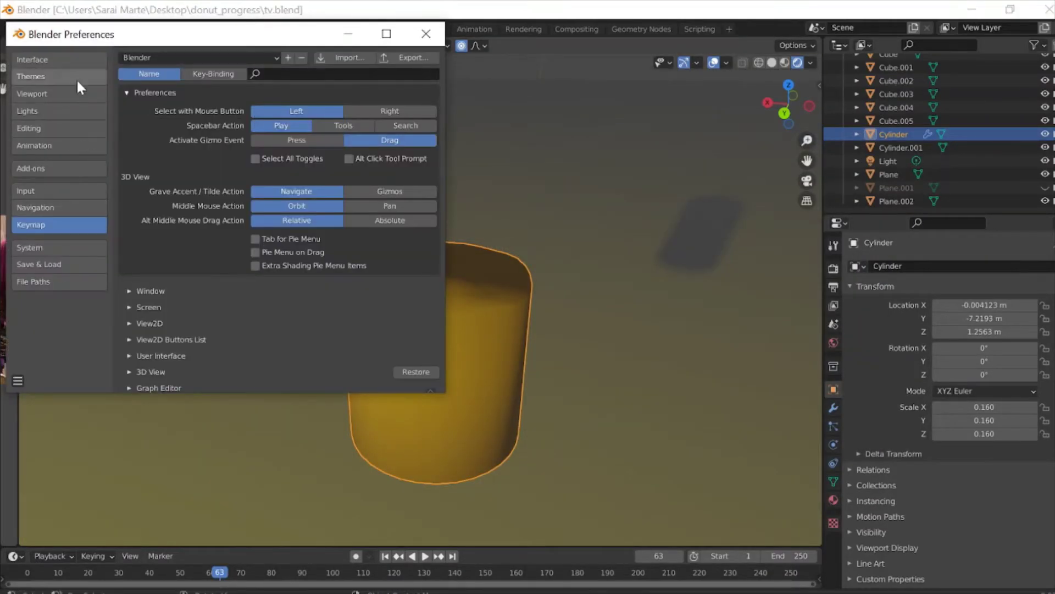
left_click(30, 168)
type("images")
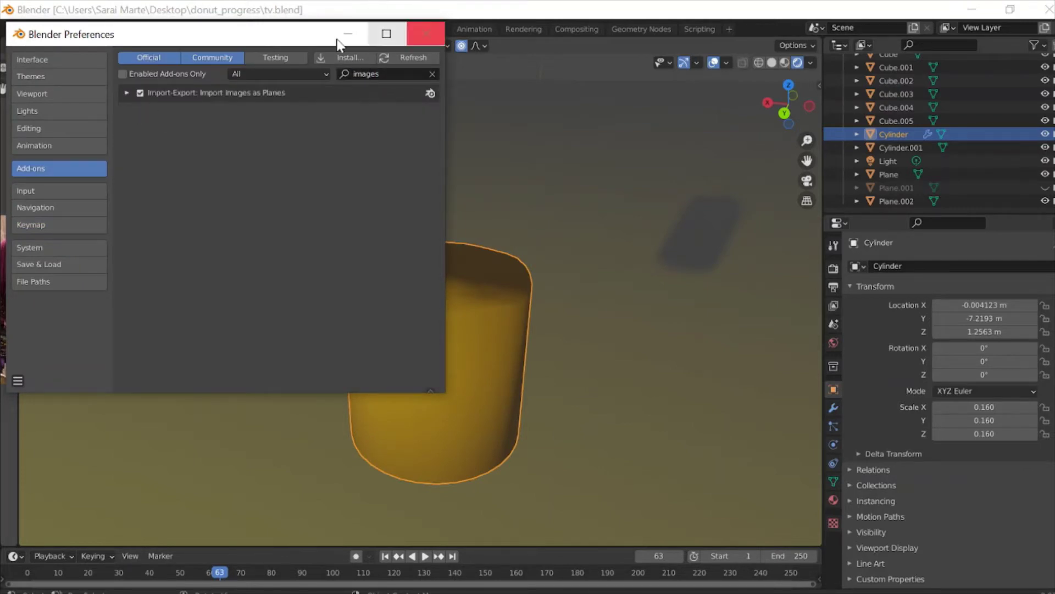
left_click(426, 34)
- Import candle flame2.png as an image plane and select Plane.001 in the outliner
left_click(417, 220)
scroll(417, 220, "down", 3)
key("shift+a")
left_click(341, 494)
key("Escape")
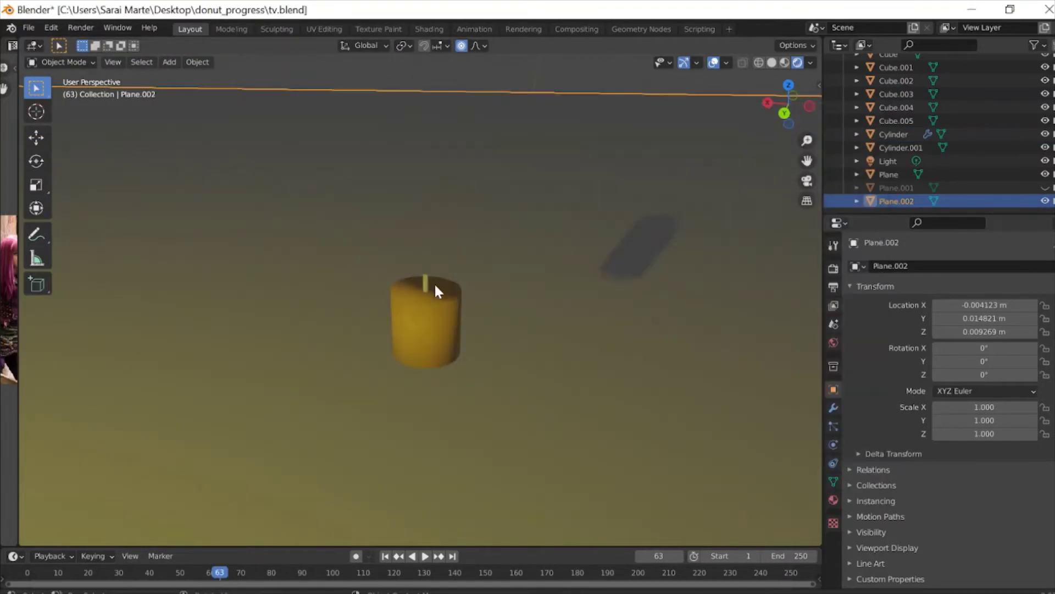
scroll(434, 282, "down", 5)
mouse_move(536, 290)
middle_mouse_down()
mouse_move(367, 295)
mouse_move(405, 301)
middle_mouse_up()
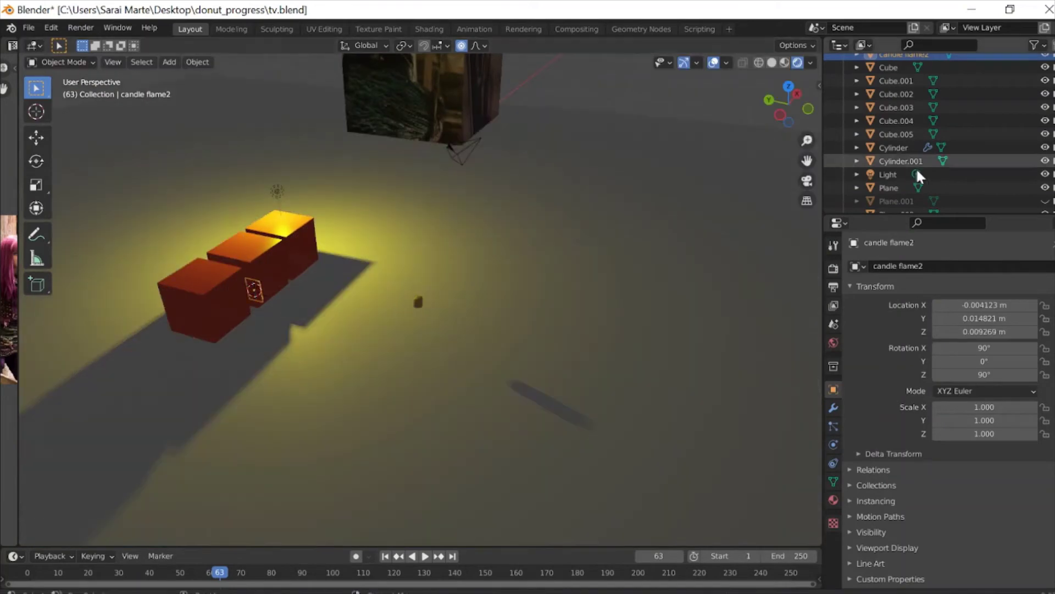
left_click(899, 200)
scroll(900, 198, "down", 1)
left_click(896, 188)
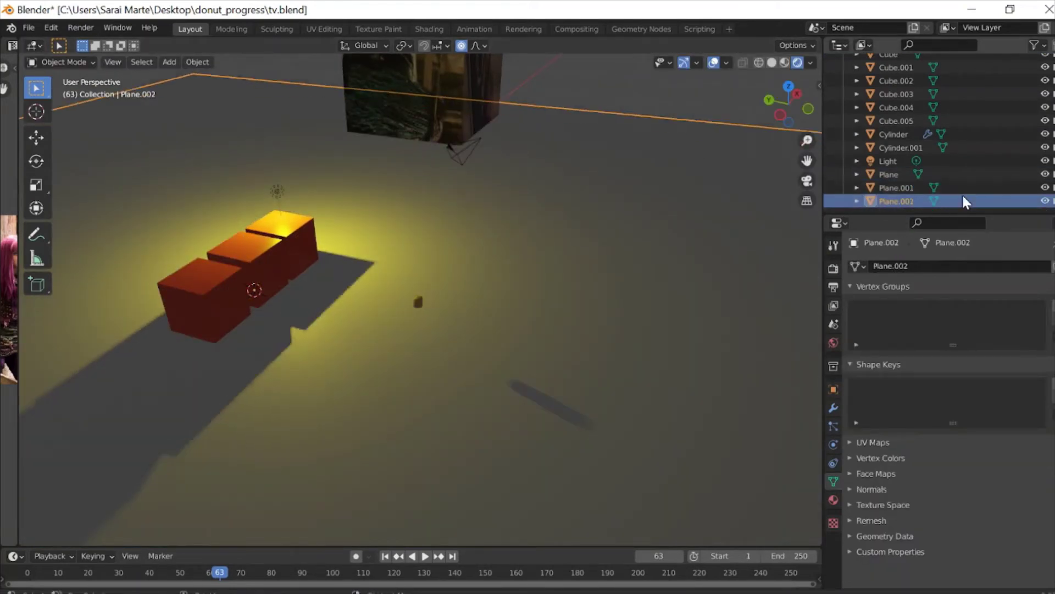
left_click(896, 187)
- Slide Plane.001 about 0.89 m along X, then select the candle, wick and Plane.002
key("g")
key("x")
left_click(641, 209)
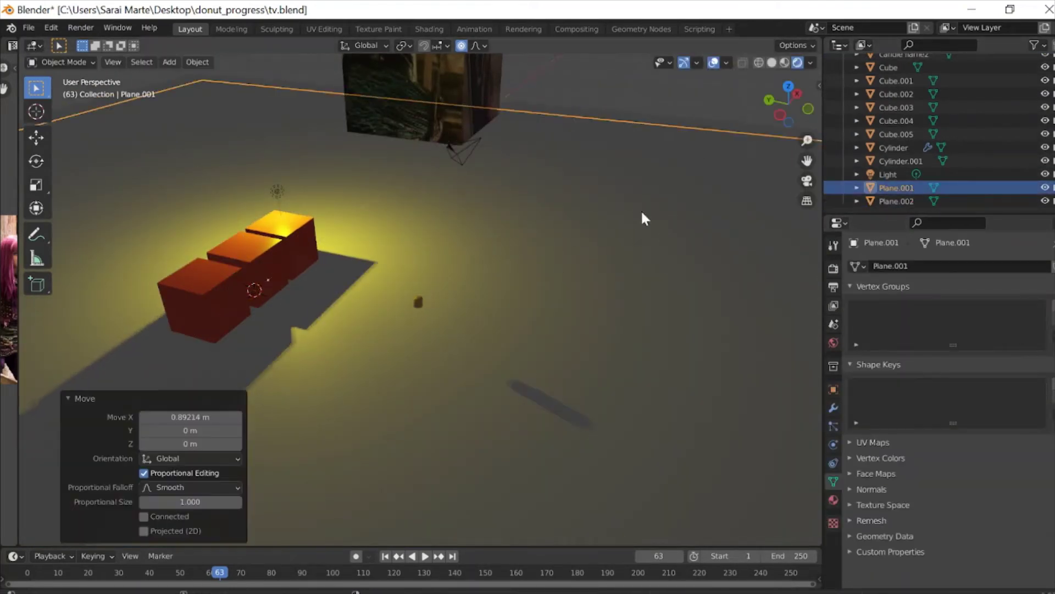
mouse_move(641, 210)
middle_mouse_down()
mouse_move(491, 164)
mouse_move(547, 252)
middle_mouse_up()
left_click(417, 301)
scroll(516, 291, "up", 3)
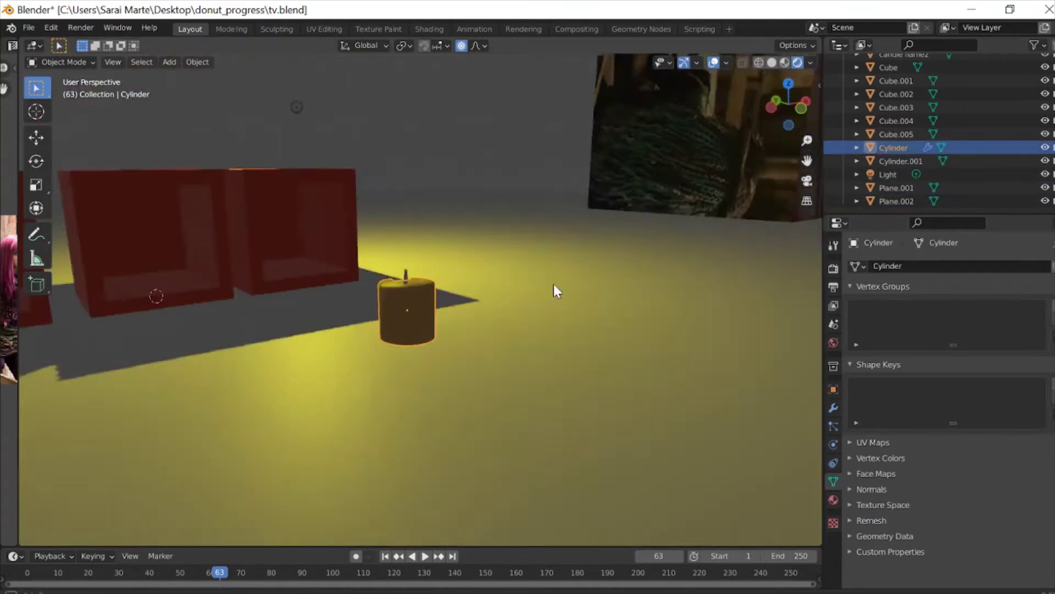
scroll(558, 283, "up", 2)
scroll(495, 283, "down", 4)
scroll(459, 287, "up", 3)
left_click(901, 160)
left_click(896, 201)
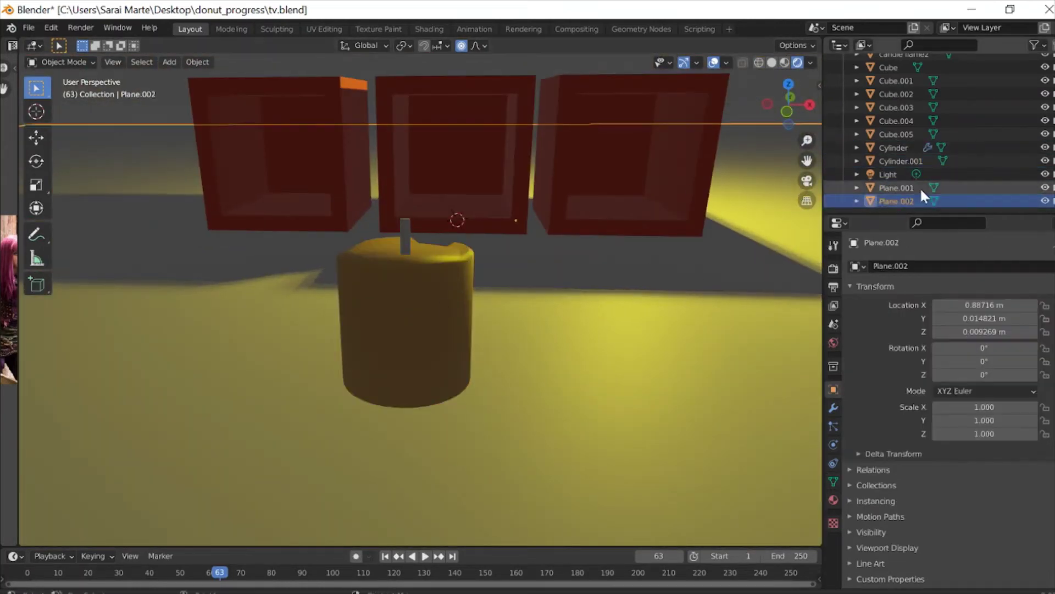
- Move Cube.001 4.09 m along X, scale it to 0.968, then delete it
middle_click_drag(605, 176, 631, 250)
scroll(631, 251, "down", 3)
scroll(631, 250, "down", 4)
left_click(895, 80)
key("g")
left_click(434, 130)
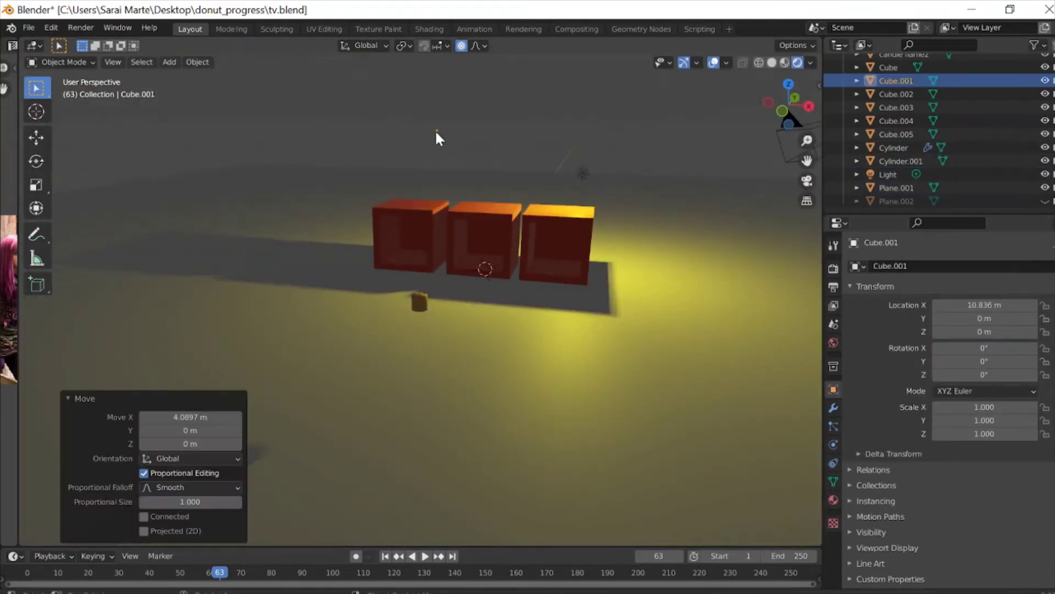
scroll(421, 306, "up", 4)
key("s")
key("Escape")
scroll(531, 262, "down", 2)
scroll(459, 315, "down", 2)
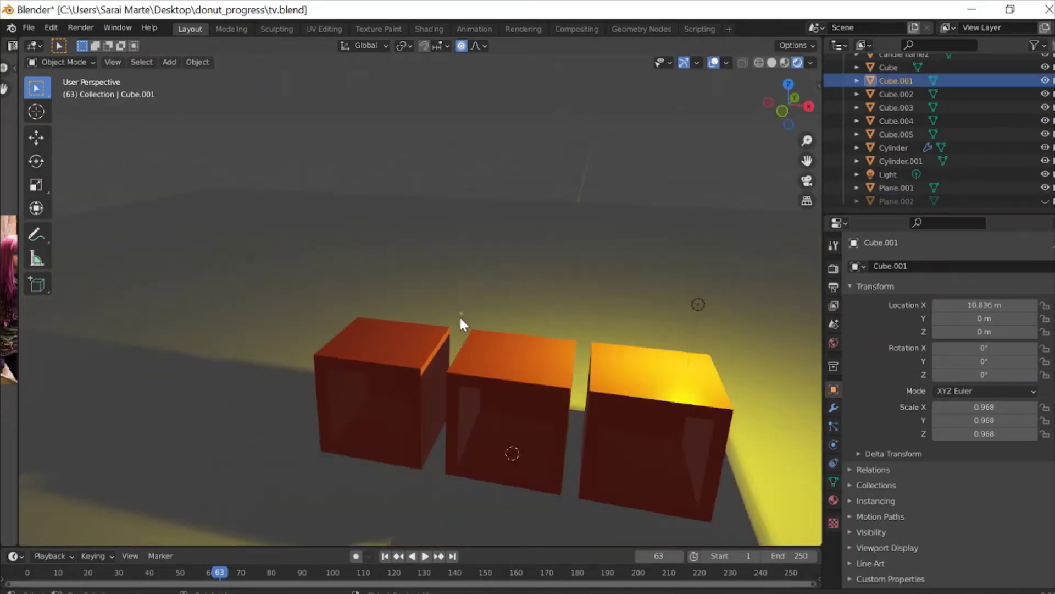
key("Delete")
left_click(51, 28)
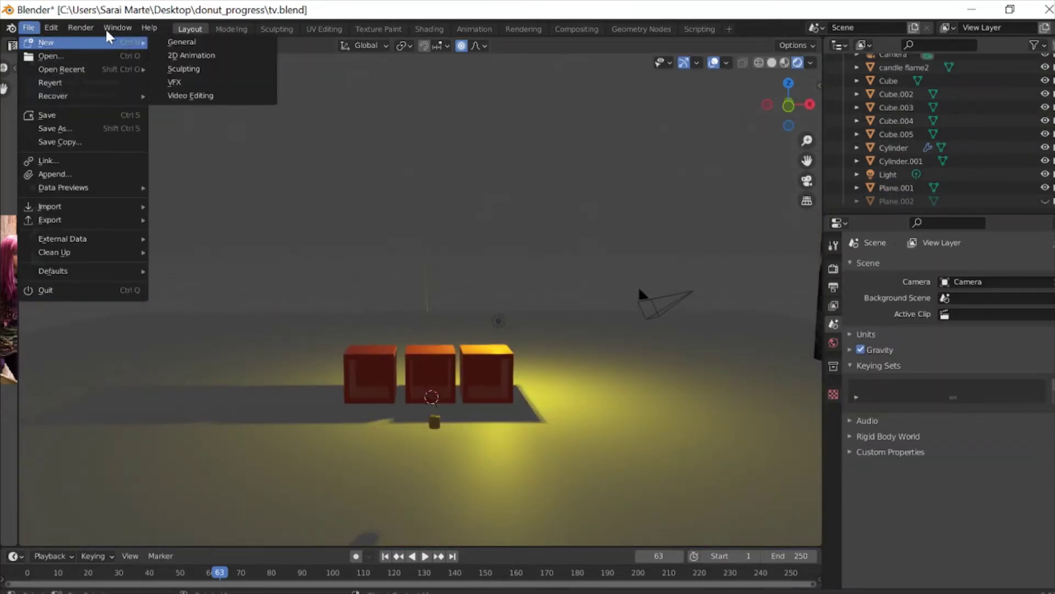
- Lower the small candle about 0.63 m into place and select the candle flame2 plane
left_click(428, 29)
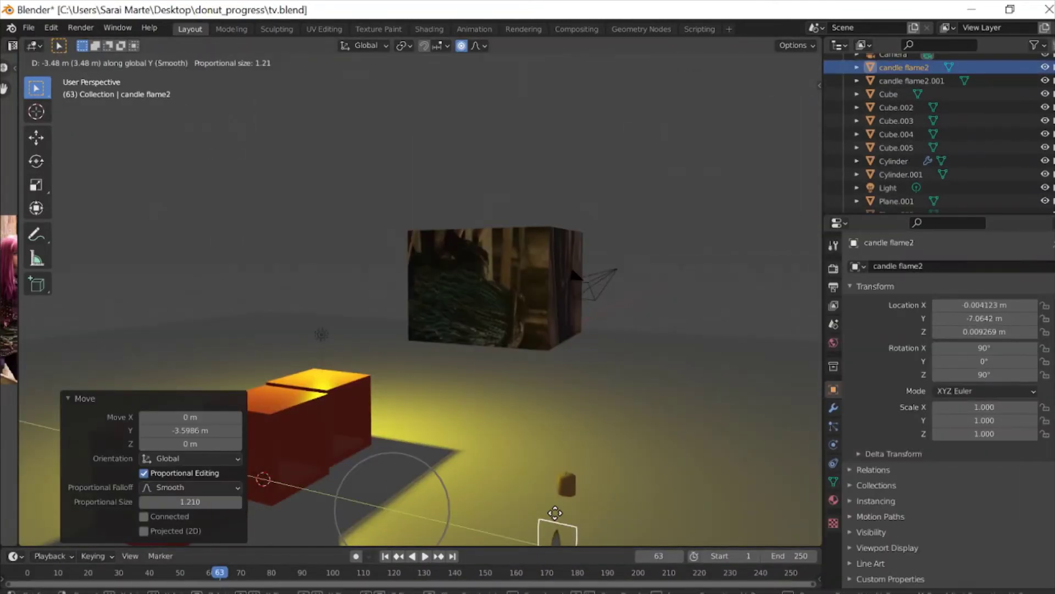
left_click(555, 513)
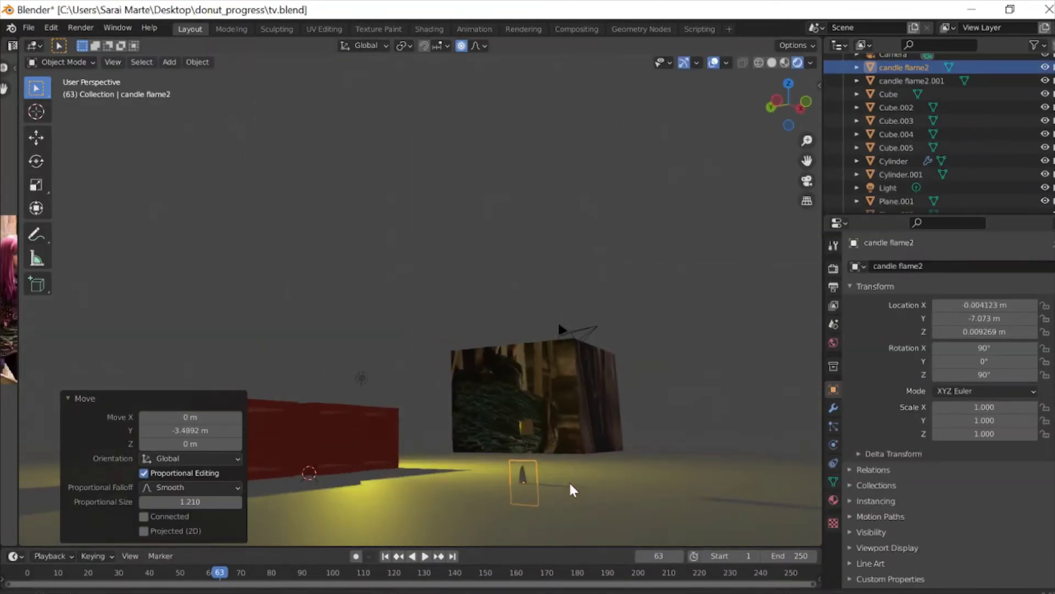
middle_click_drag(569, 480, 529, 434)
left_click(531, 432)
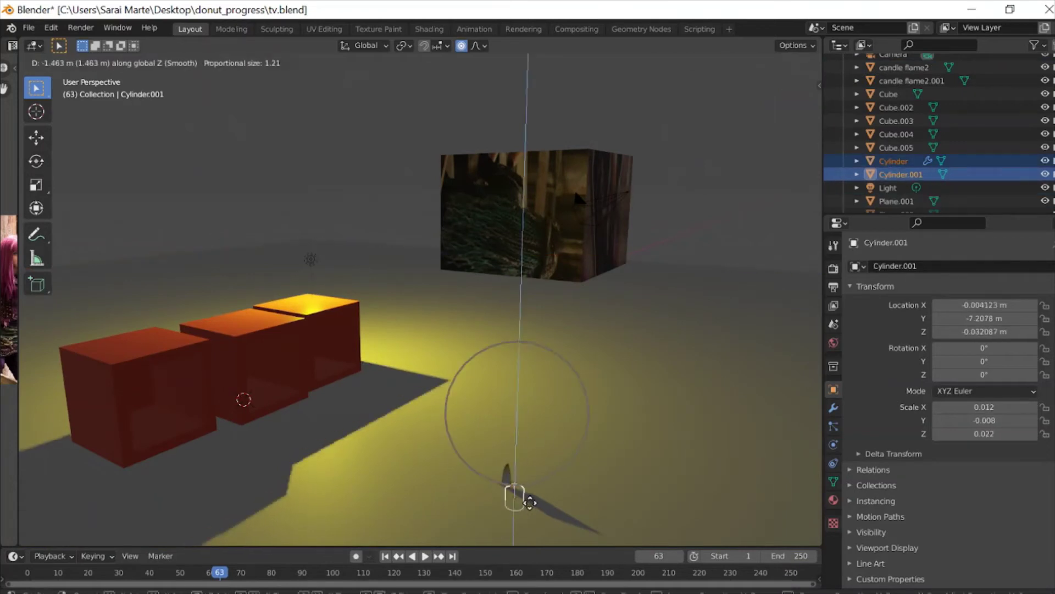
left_click(530, 502)
scroll(575, 464, "up", 3)
scroll(398, 358, "up", 4)
left_click(312, 332)
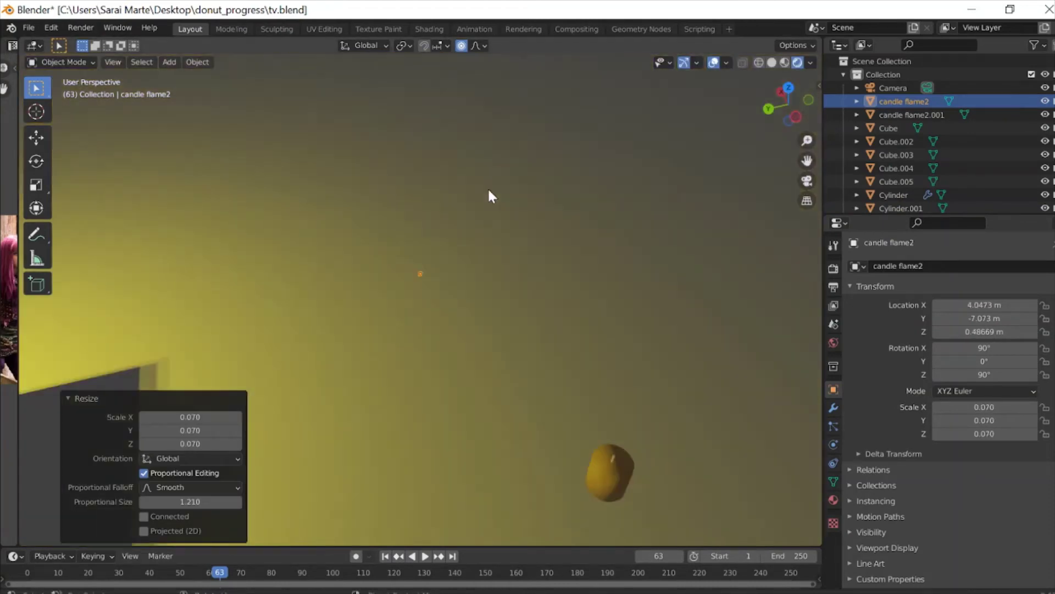
middle_click_drag(489, 190, 456, 279)
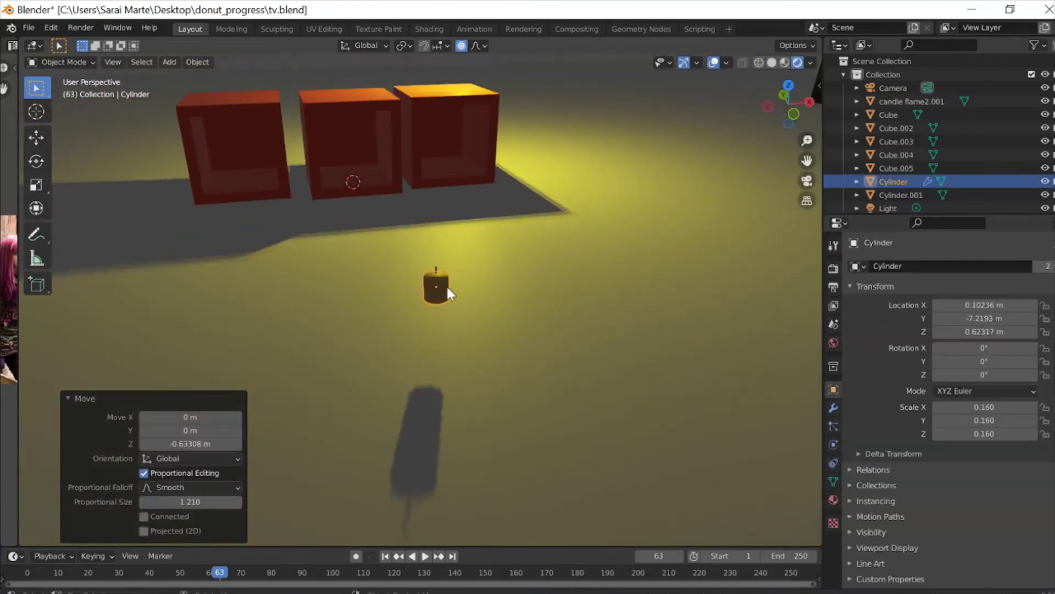
- Move the Cylinder candle inside the single orange box
key("g")
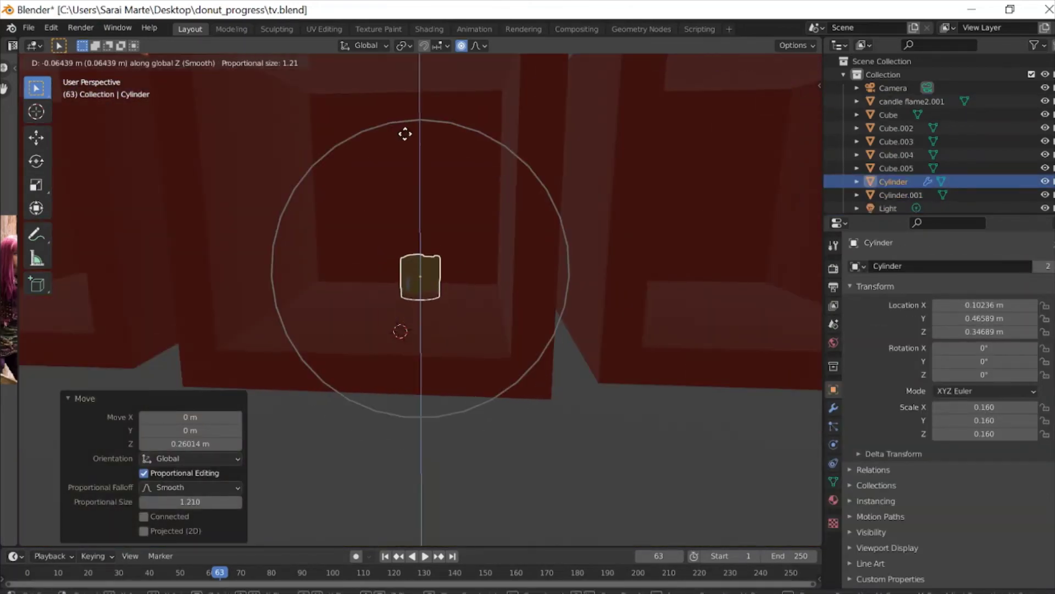
left_click(384, 141)
scroll(424, 179, "down", 5)
scroll(316, 246, "down", 4)
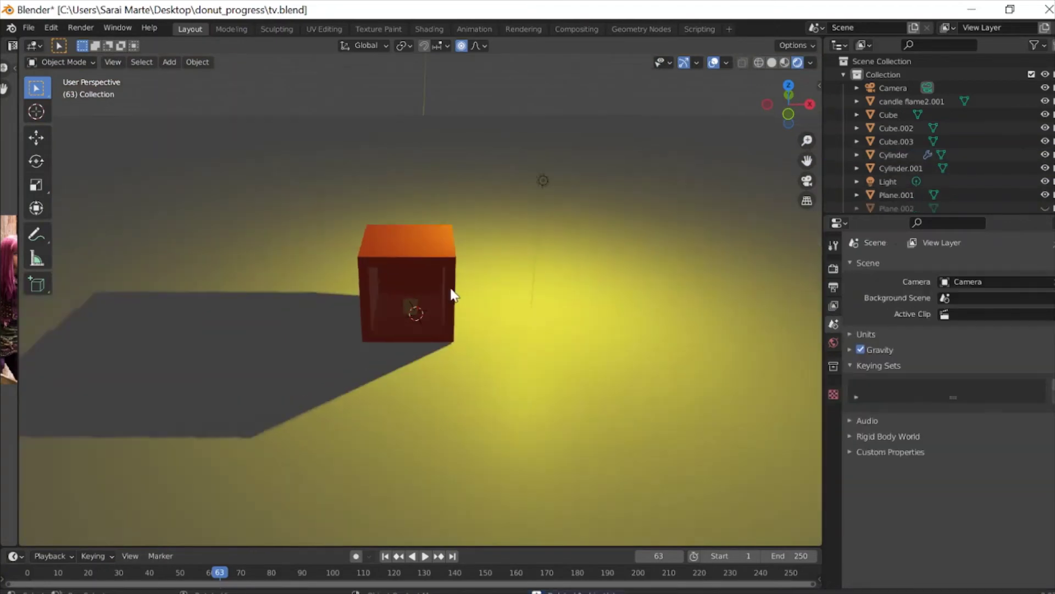
scroll(384, 264, "up", 5)
scroll(271, 172, "down", 4)
- Orbit to the box front and open the add list to bring in the candle flame2 object
middle_click_drag(271, 172, 59, 29)
key("shift+a")
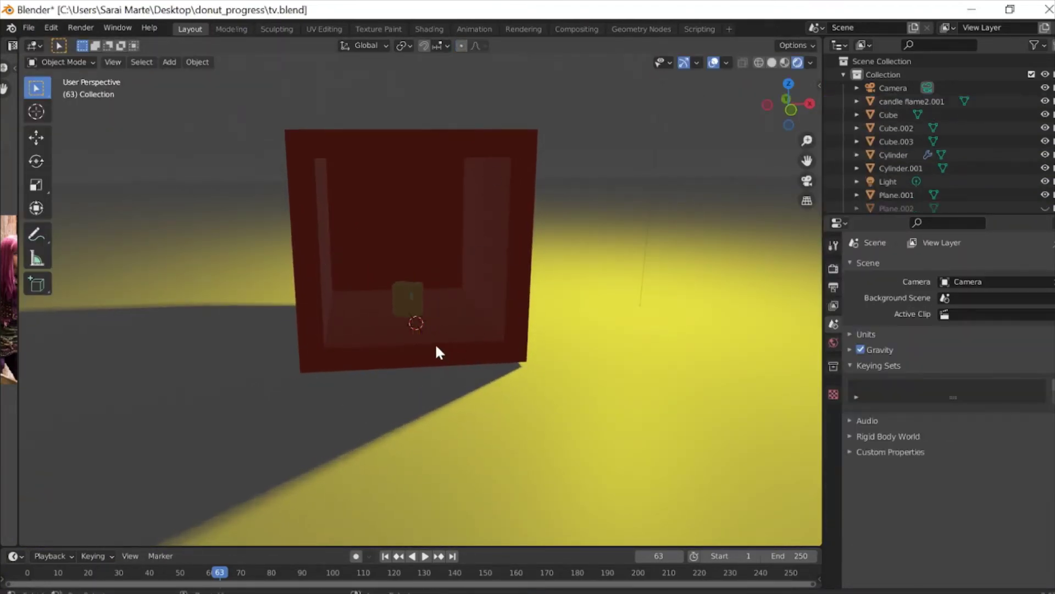
middle_click_drag(439, 351, 424, 278)
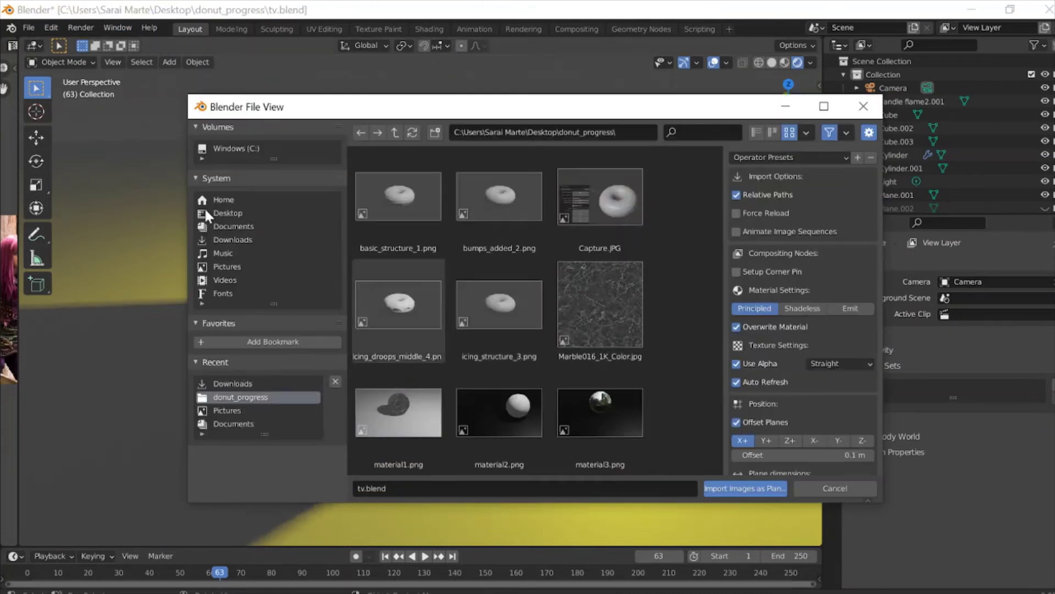
- Import the candle flame2 object, scale it down and rotate it
left_click(744, 488)
key("s")
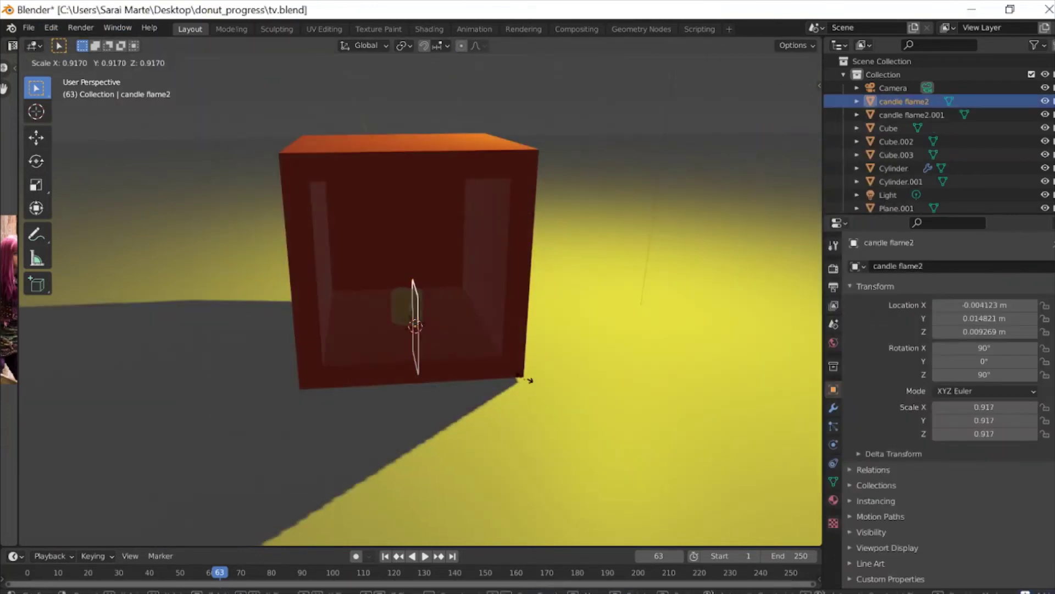
left_click(420, 281)
scroll(419, 304, "up", 5)
key("r")
left_click(418, 302)
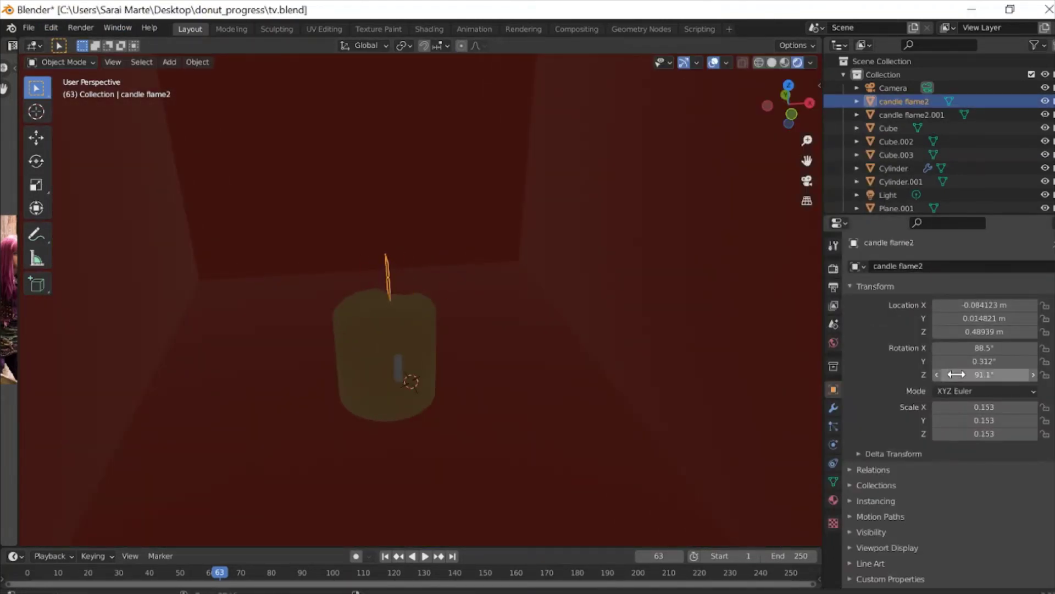
- Slide the flame onto the candle's wick, checking it in wireframe and rendered views
left_click_drag(984, 318, 934, 318)
middle_click_drag(659, 291, 685, 281)
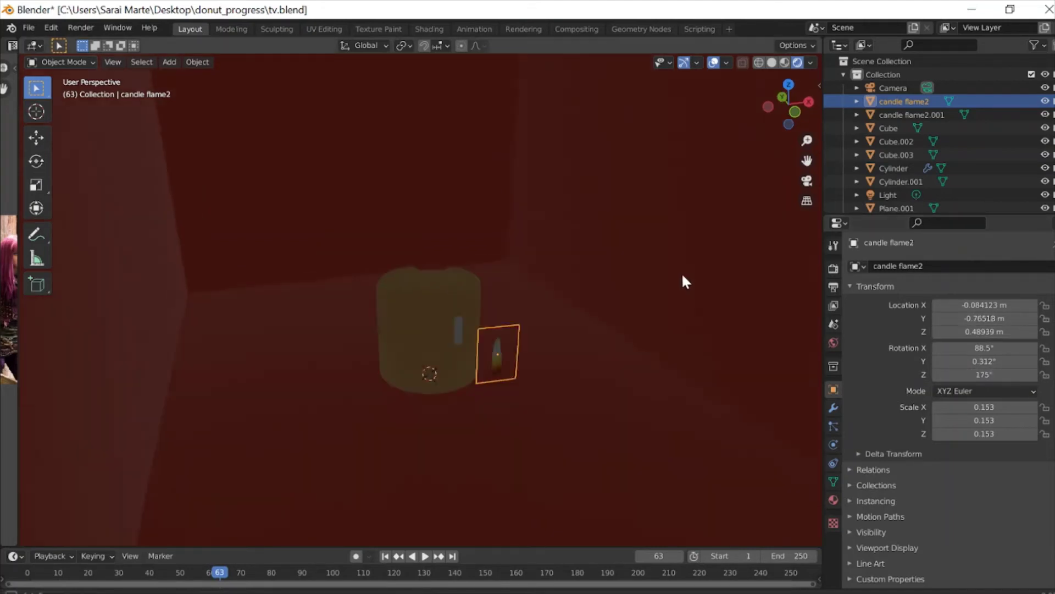
middle_click_drag(777, 360, 770, 345)
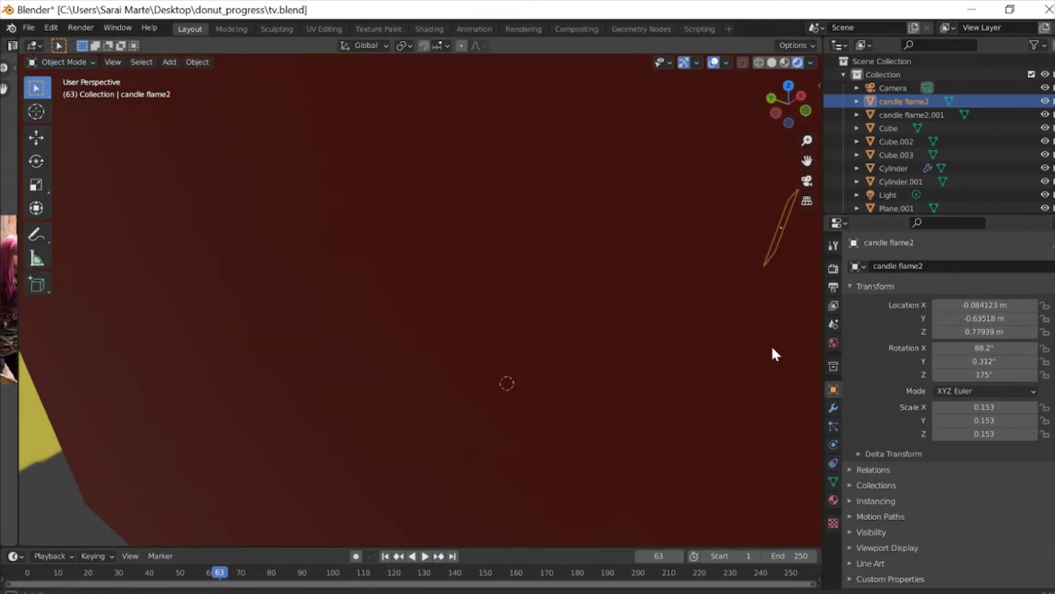
key("shift+z")
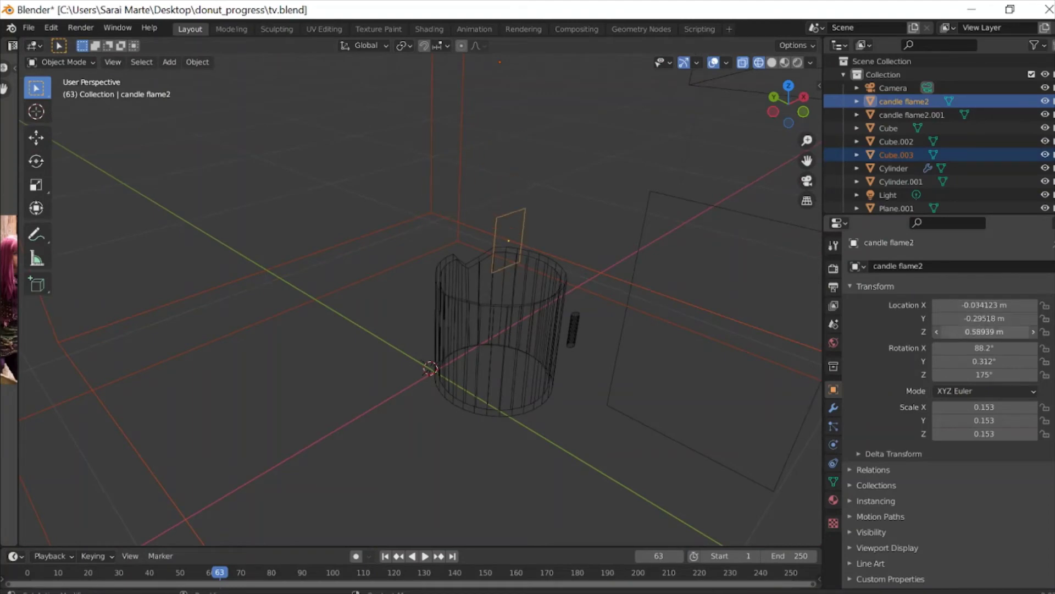
key("shift+z")
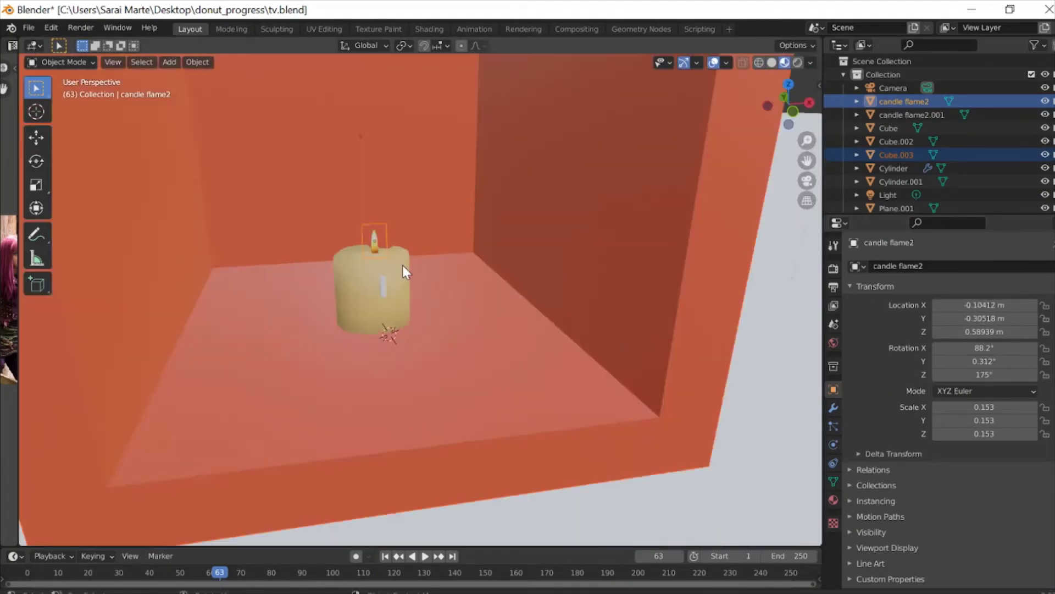
scroll(402, 265, "down", 5)
scroll(292, 256, "down", 3)
- Duplicate the main Light as Light.001 and drop it inside the box
left_click(480, 250)
scroll(481, 252, "up", 3)
key("shift+d")
left_click(441, 216)
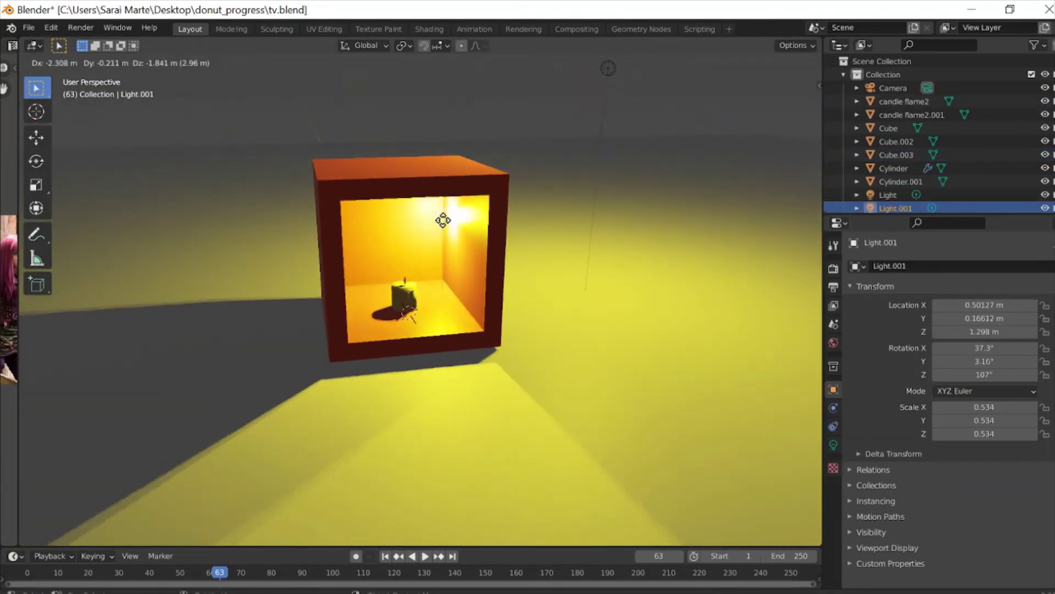
middle_click_drag(573, 154, 410, 271)
scroll(410, 271, "up", 4)
left_click(411, 233)
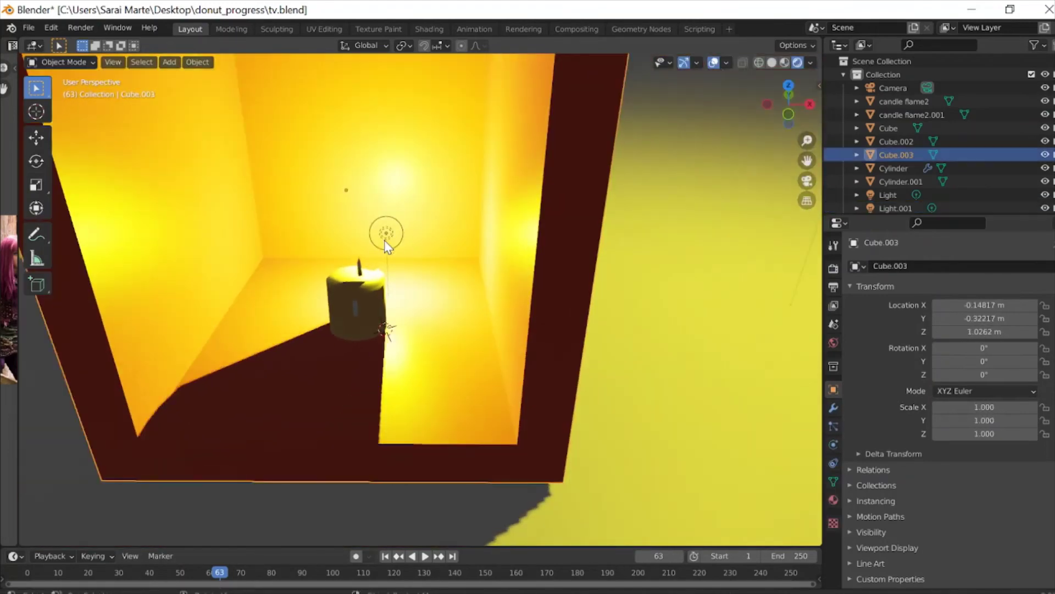
scroll(635, 197, "down", 3)
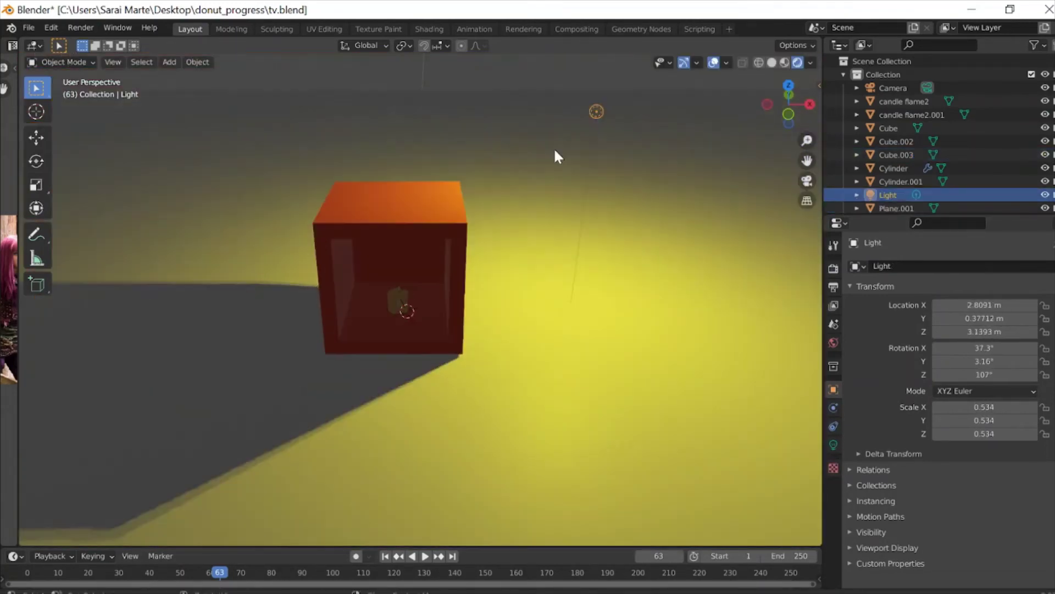
- Move Light.001 into position inside the box
left_click(596, 112)
key("g")
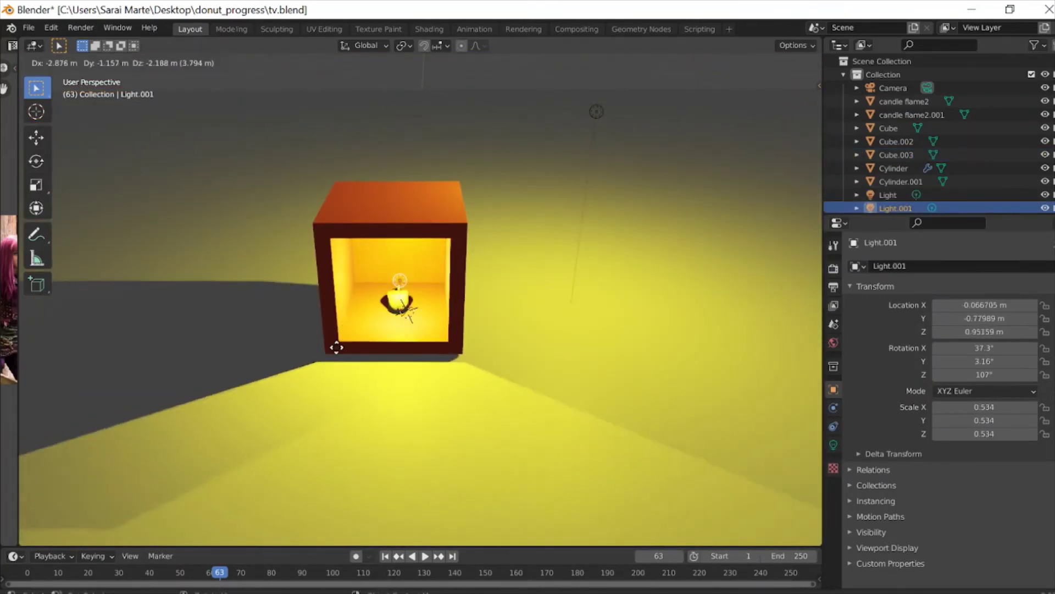
left_click(337, 347)
scroll(367, 144, "up", 5)
scroll(368, 144, "up", 2)
- Refine Light.001's placement directly above the candle
key("g")
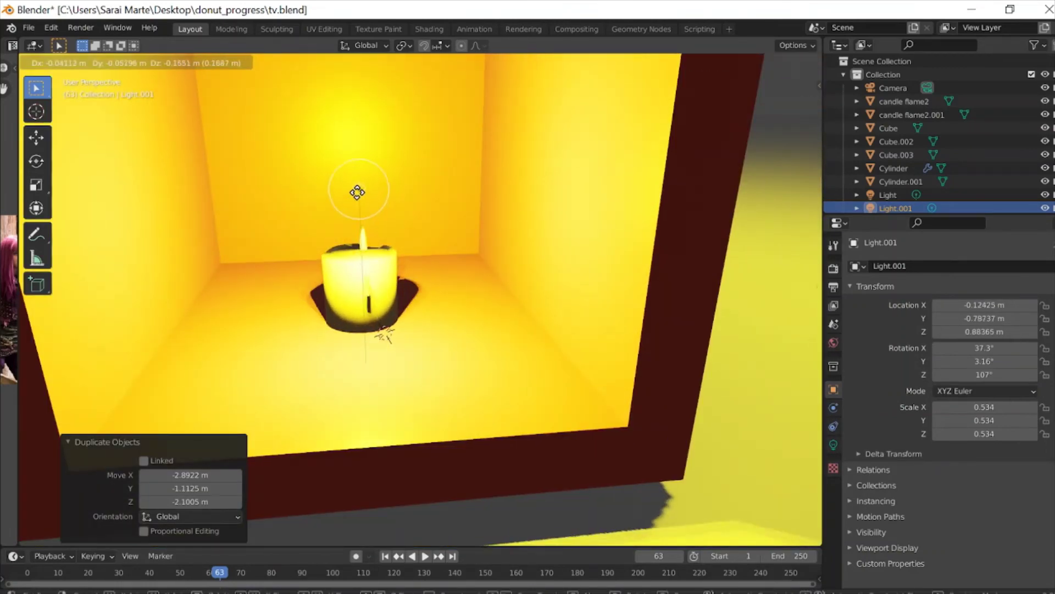
left_click(357, 193)
left_click(548, 206)
key("ctrl+z")
key("g")
left_click(538, 207)
scroll(409, 261, "up", 5)
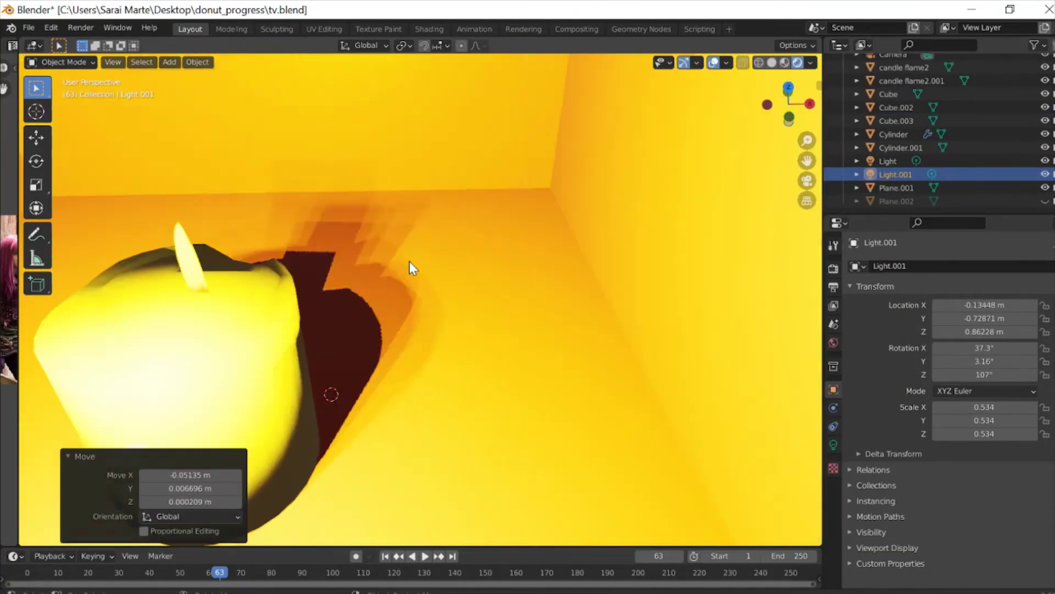
scroll(409, 261, "down", 5)
scroll(421, 216, "down", 5)
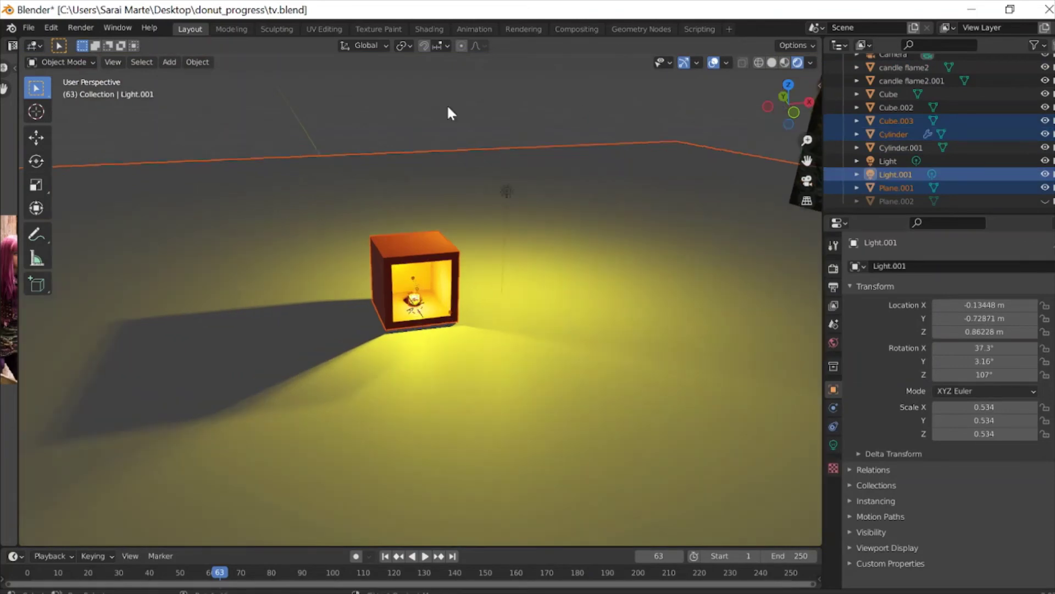
- Duplicate the candle box with its flame and light, placing the copy to the left along X
key("shift+d")
key("ctrl+z")
scroll(408, 292, "up", 5)
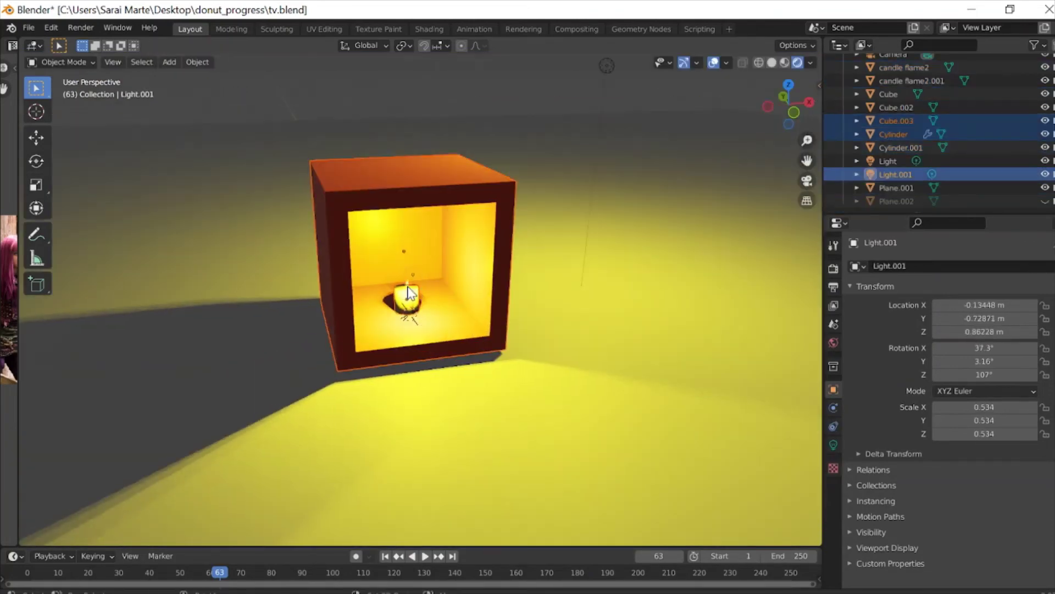
right_click(391, 246)
left_click(392, 246)
key("x")
left_click(215, 236)
- Duplicate the box again and place the third one to the right along X
key("shift+d")
key("x")
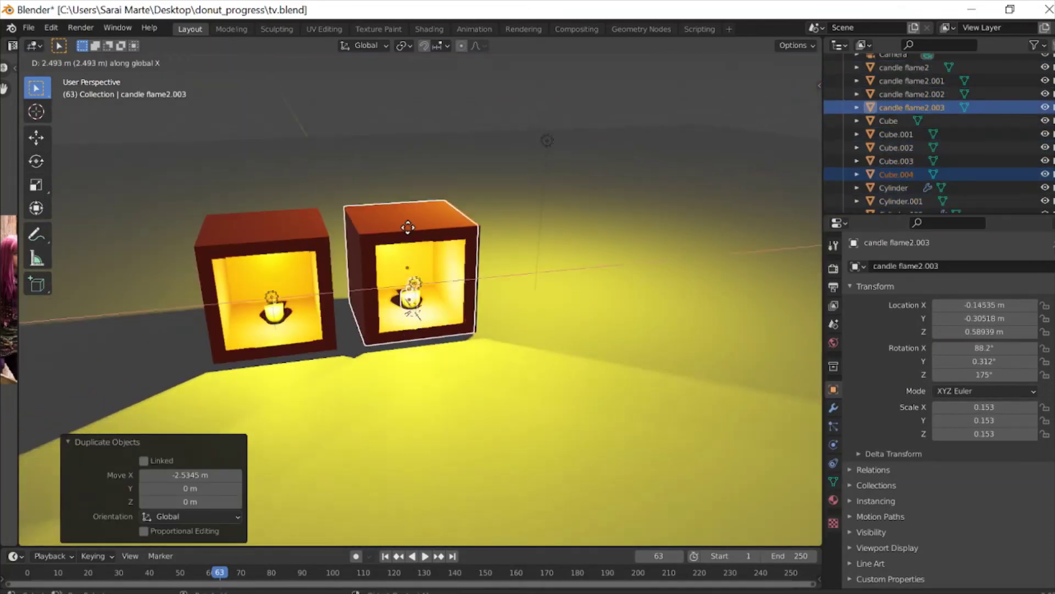
left_click(407, 227)
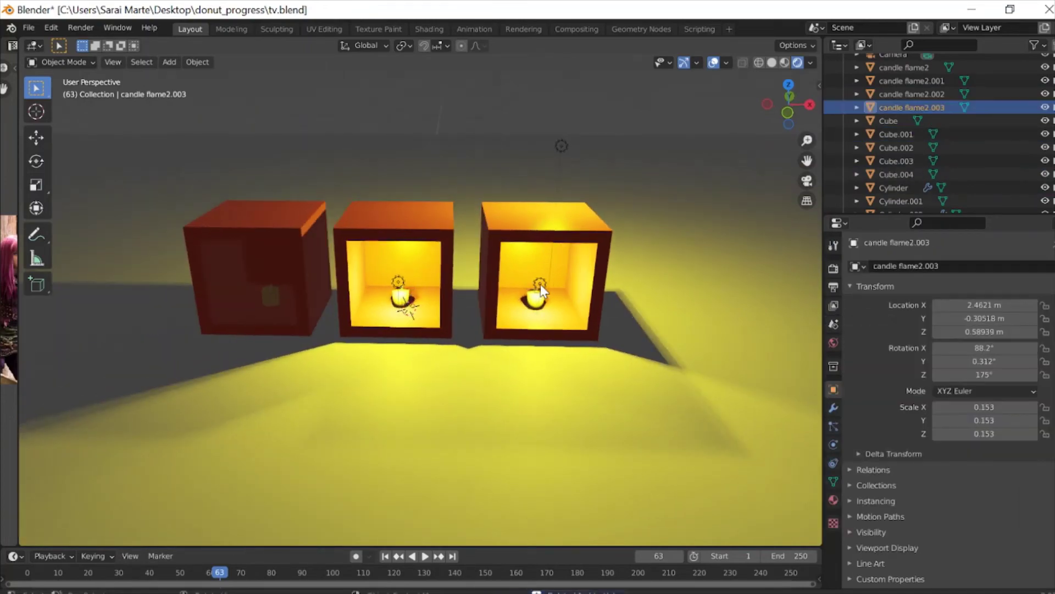
- Test-render the scene twice, nudging the camera between renders
key("F12")
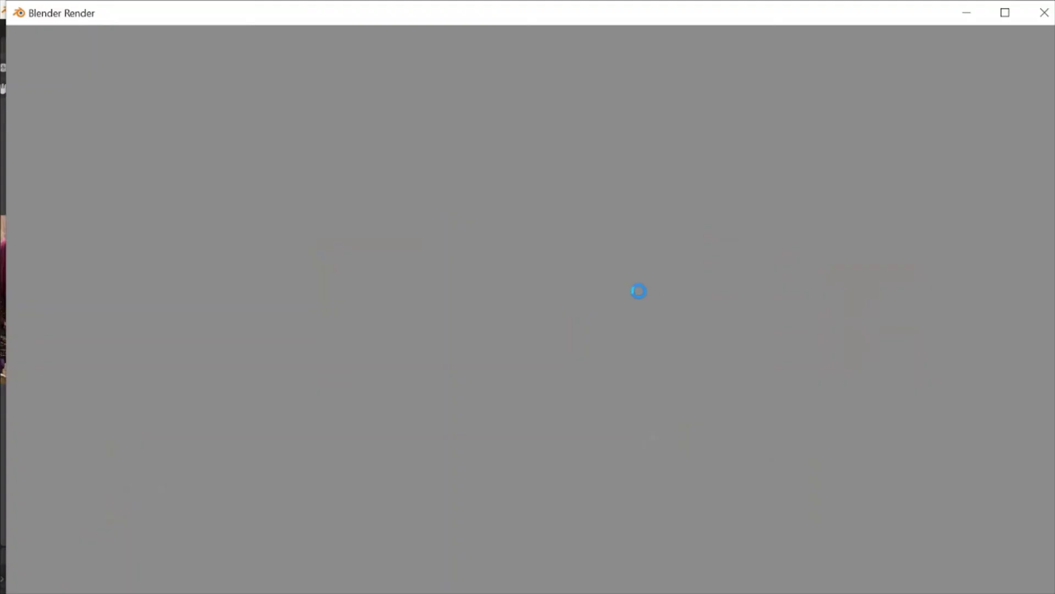
key("Escape")
key("g")
left_click(556, 254)
key("F12")
key("Escape")
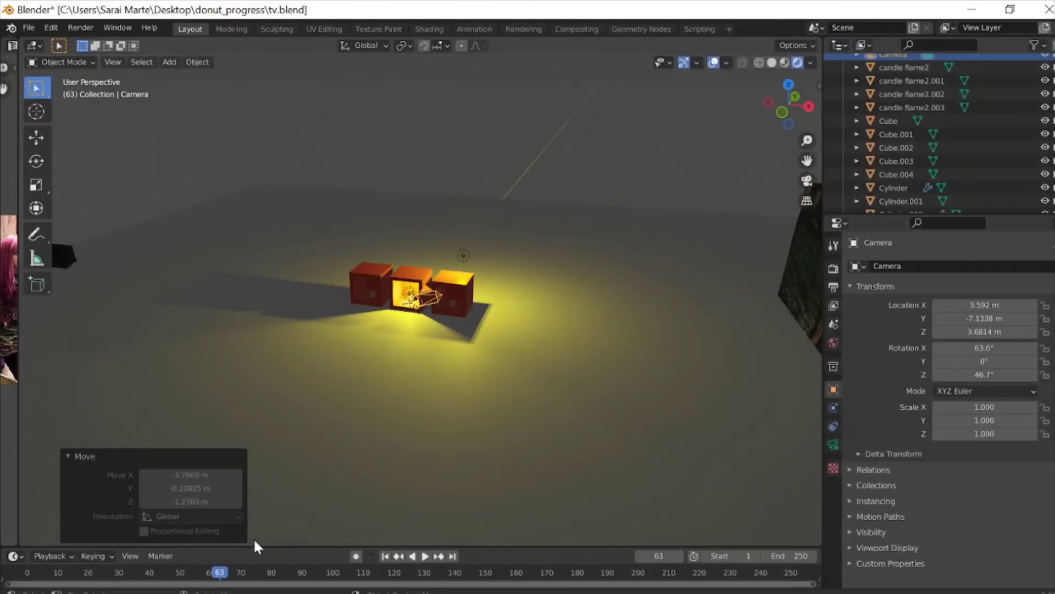
- Zoom around the scene and render again from the camera
scroll(404, 321, "up", 5)
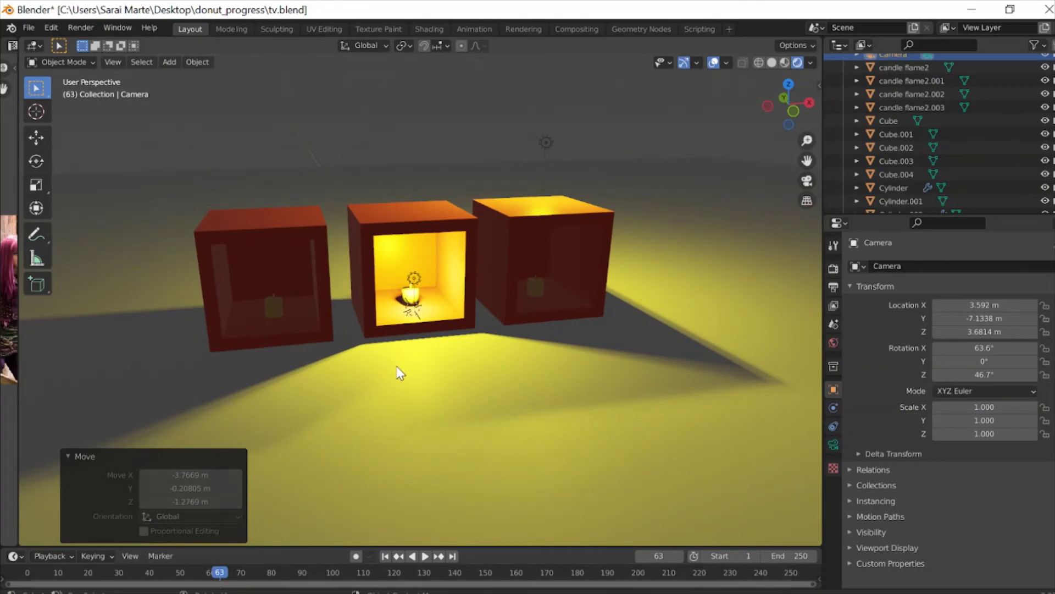
scroll(528, 277, "down", 1)
scroll(520, 275, "down", 3)
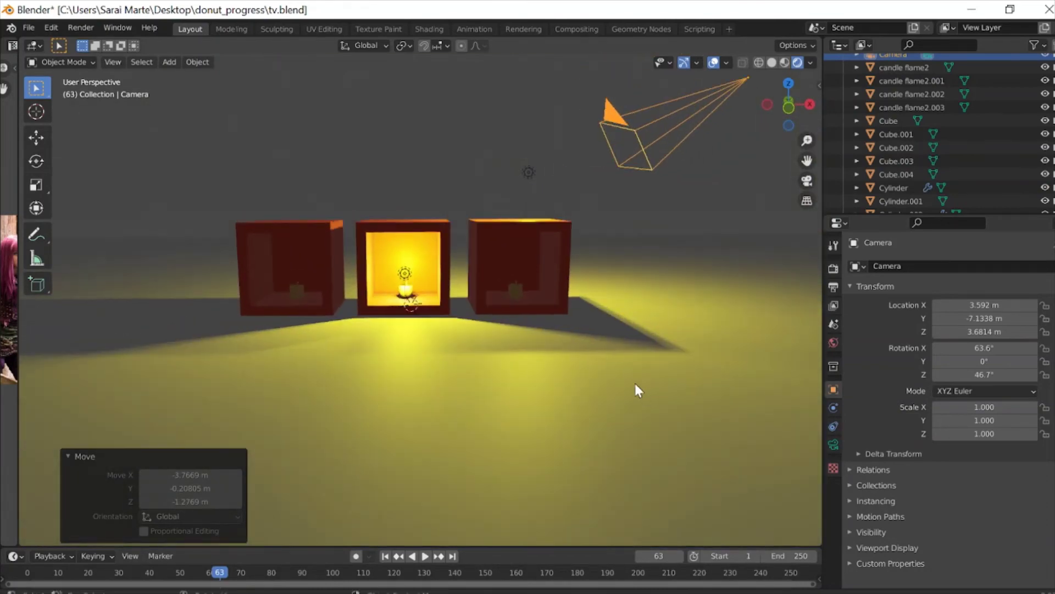
scroll(456, 245, "down", 3)
scroll(494, 275, "up", 4)
key("F12")
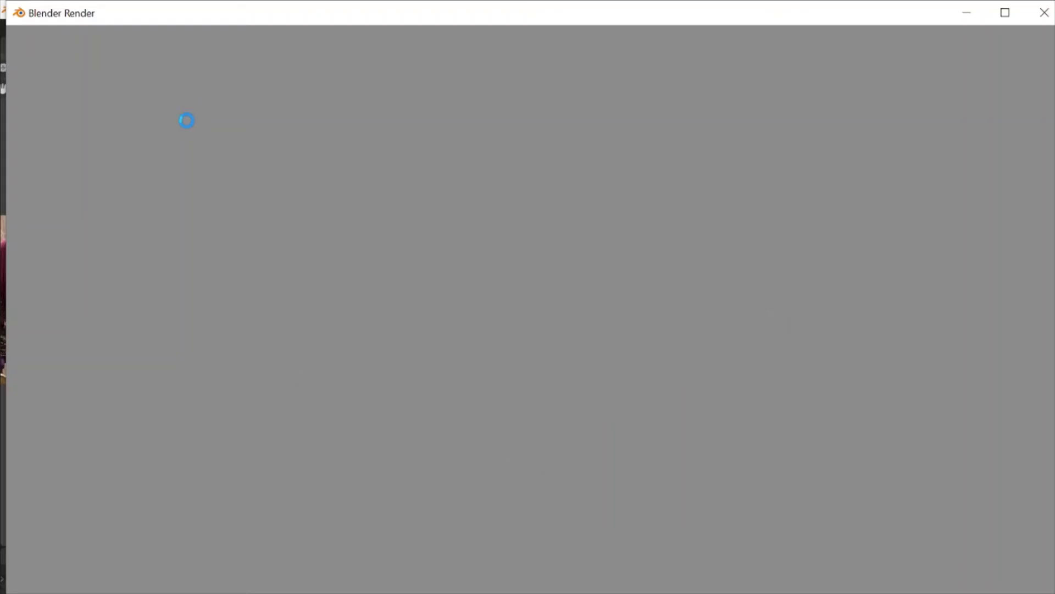
key("Escape")
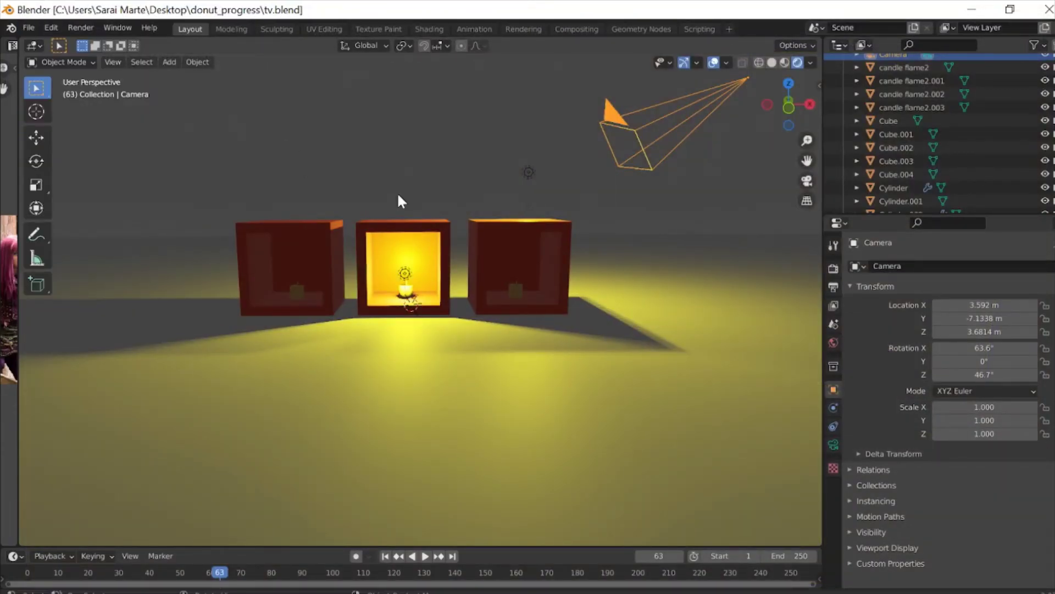
- Move the camera in front of the boxes to Y −10.134 m, Z 4.4314 m and test-render
key("g")
key("Return")
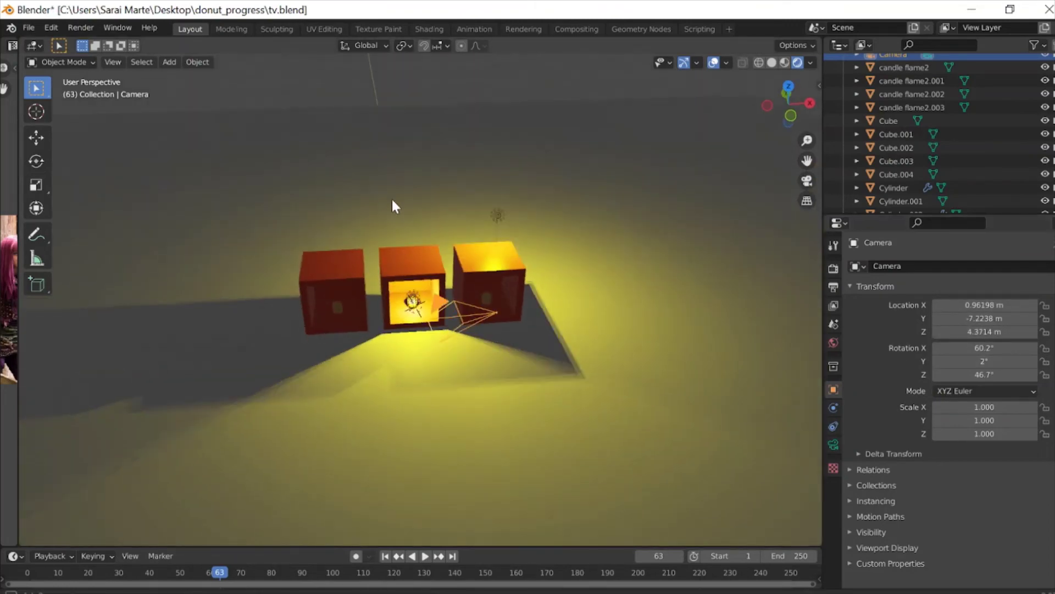
key("F12")
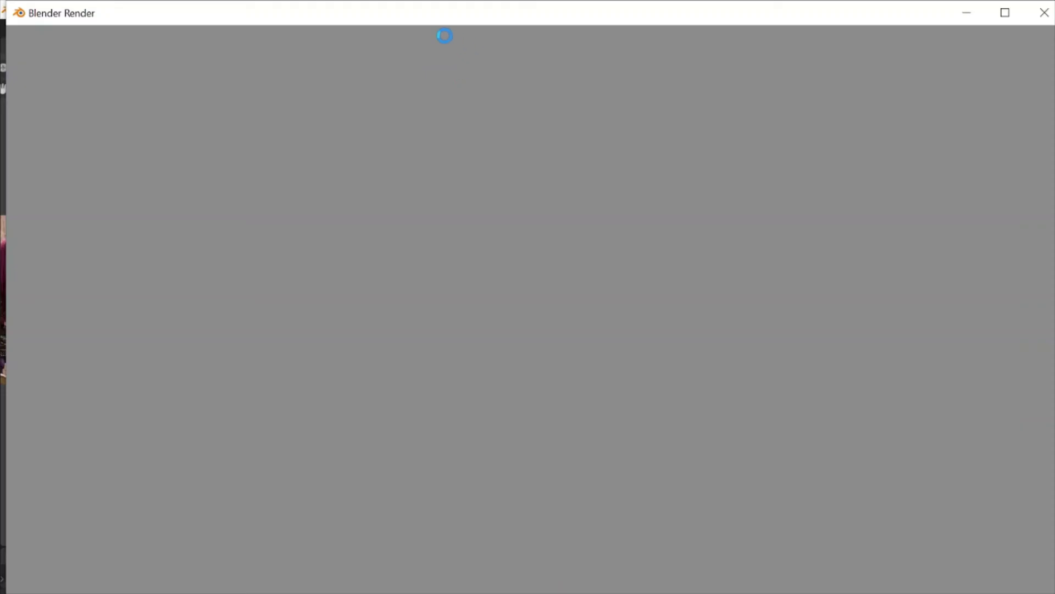
key("Escape")
scroll(600, 247, "up", 1)
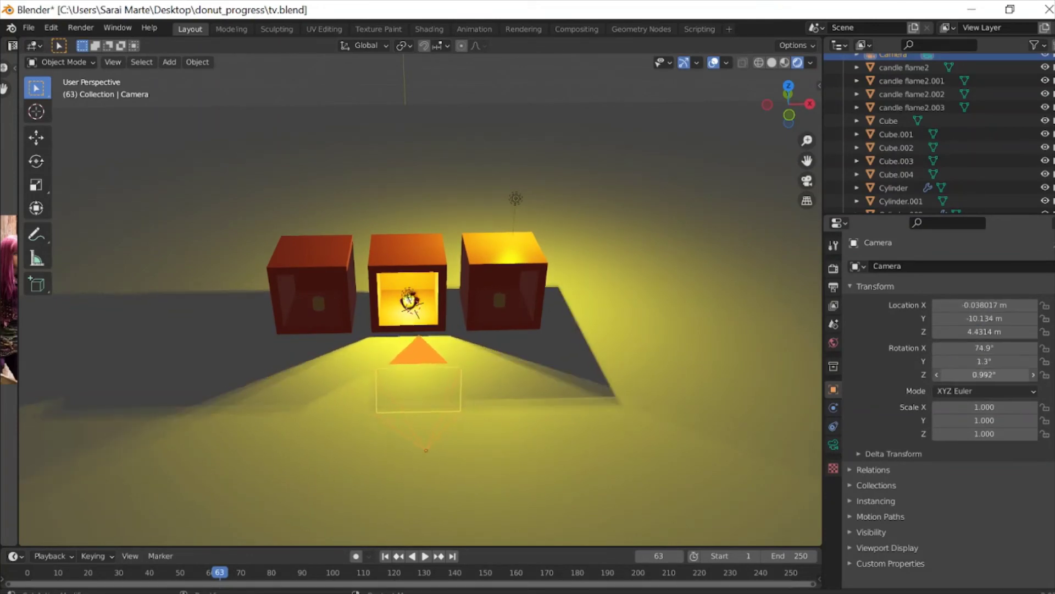
- Pull the camera back to Y -11.034 and render to check the framing
key("F12")
key("Escape")
left_click_drag(984, 318, 962, 318)
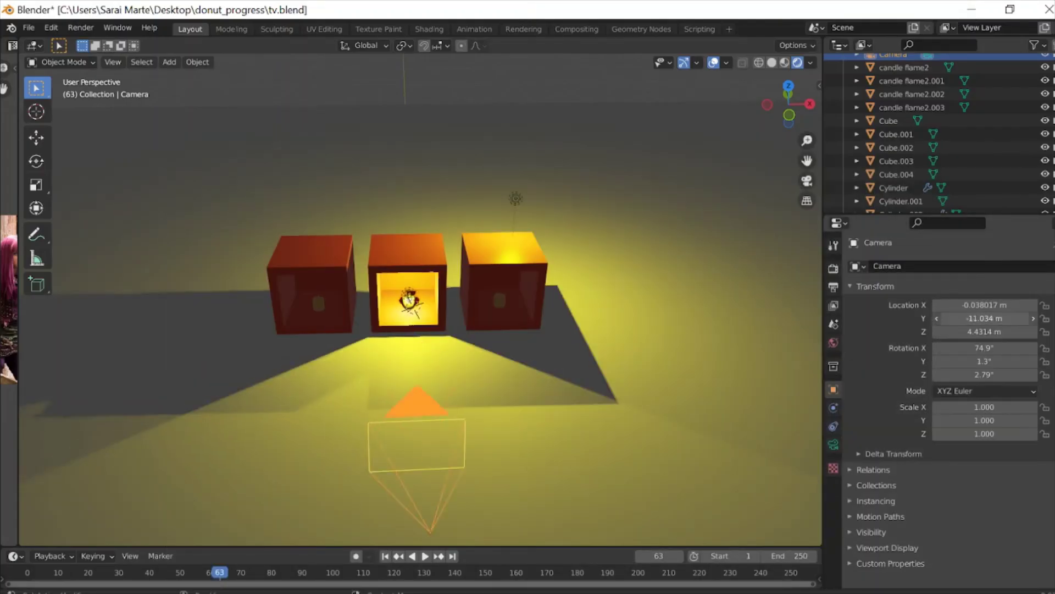
key("F12")
key("Escape")
- Re-render the camera framing and orbit the view to face the boxes from the front
key("F12")
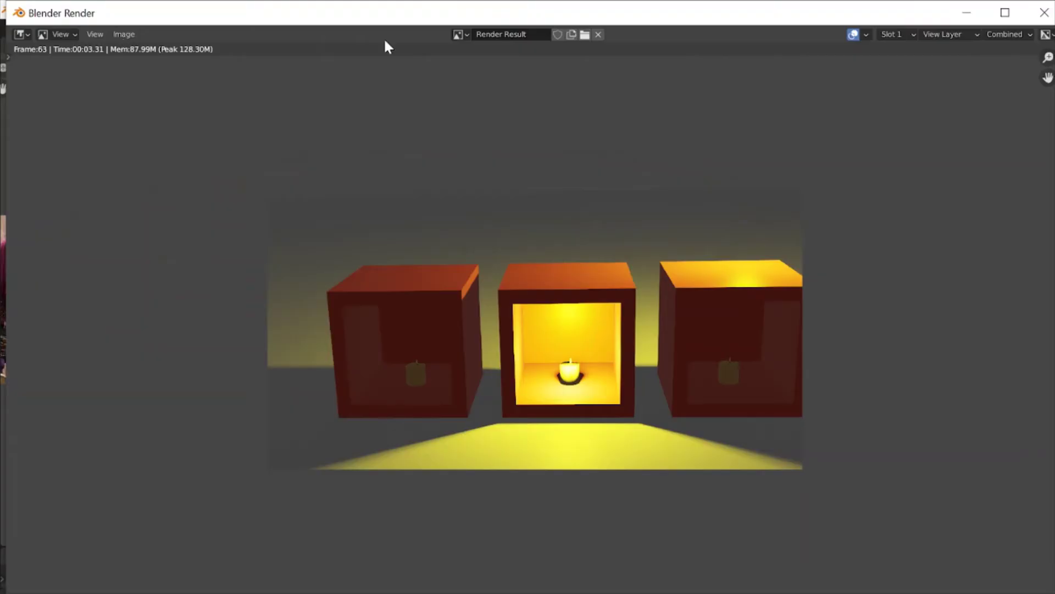
key("Escape")
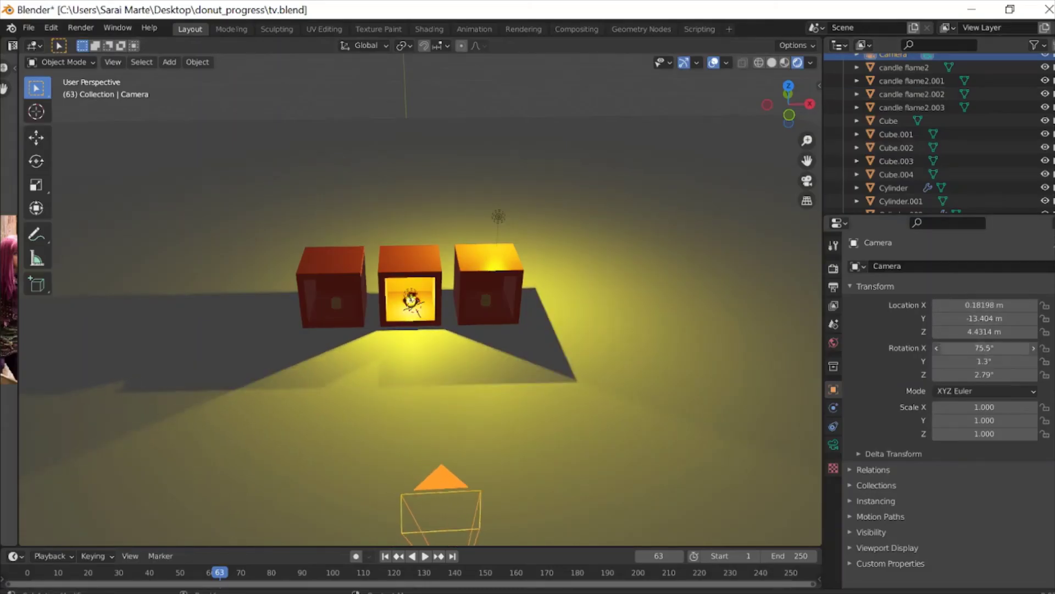
scroll(731, 354, "down", 3)
key("F12")
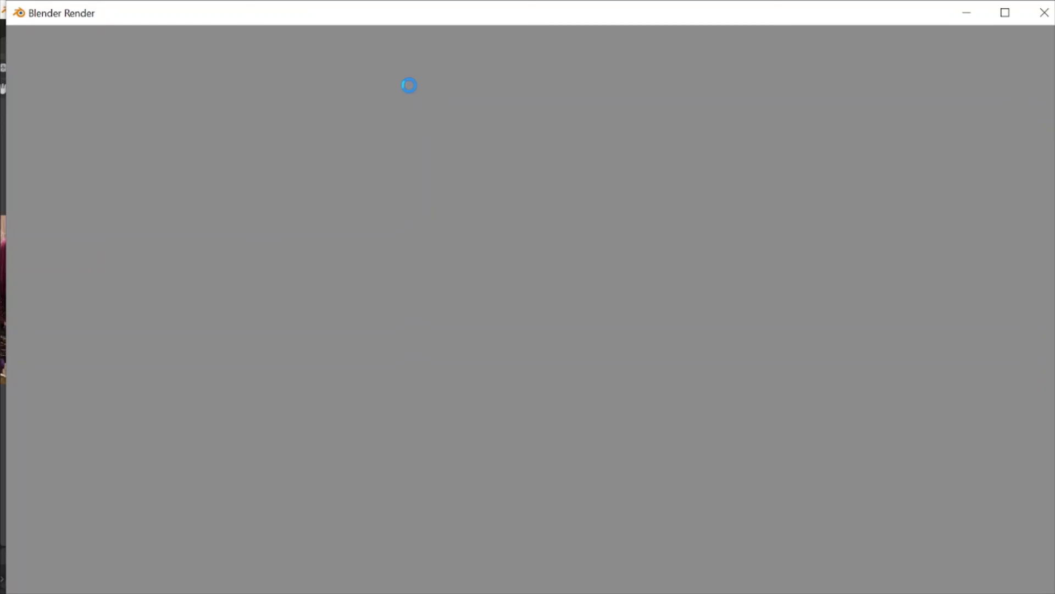
key("Escape")
mouse_move(463, 279)
middle_mouse_down()
mouse_move(424, 219)
mouse_move(404, 269)
mouse_move(373, 108)
middle_mouse_up()
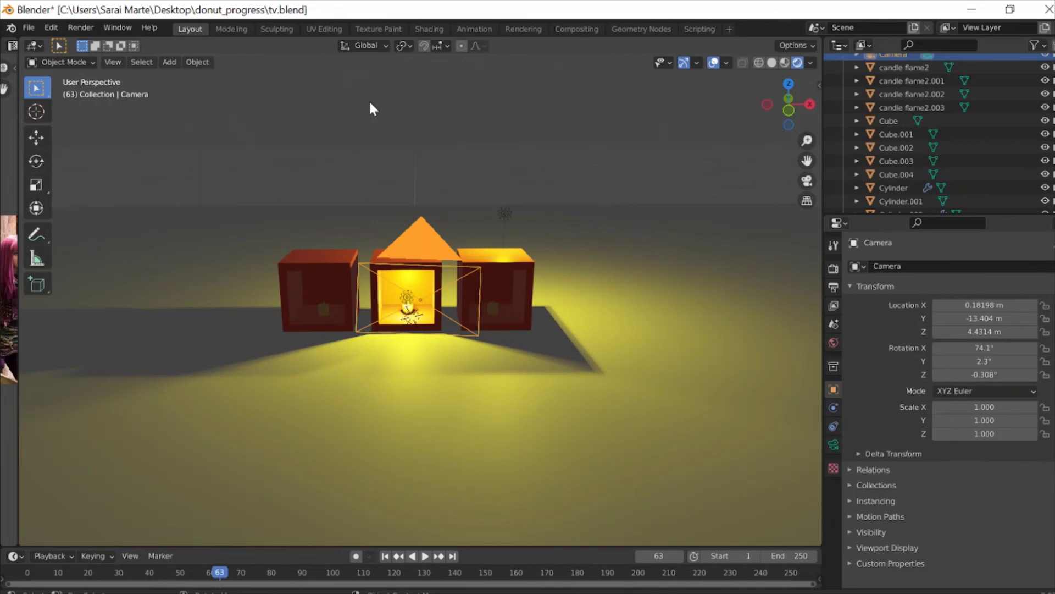
left_click(136, 27)
left_click(77, 218)
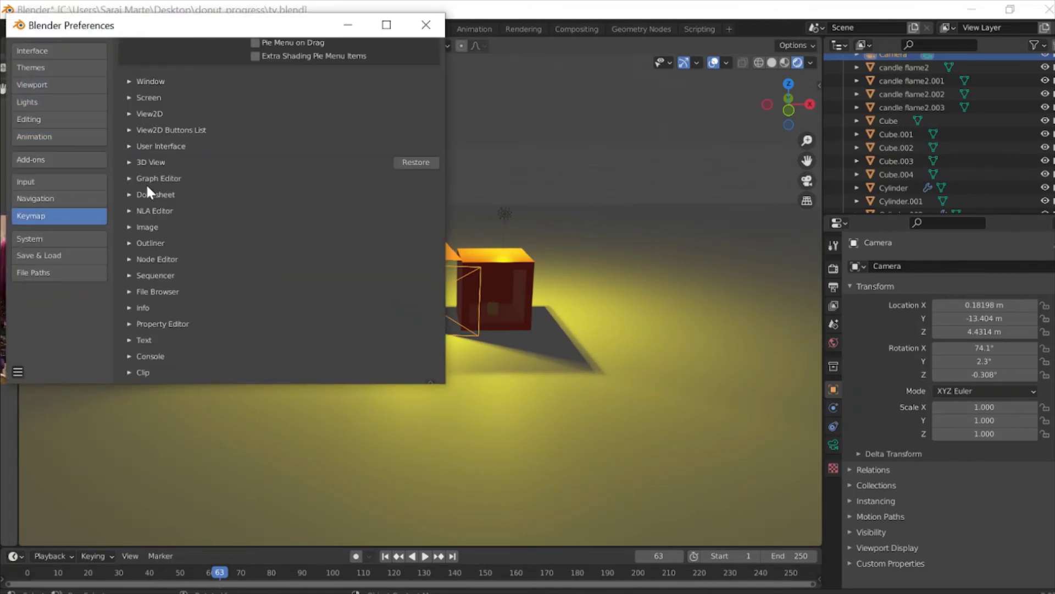
scroll(154, 209, "down", 5)
scroll(154, 165, "up", 3)
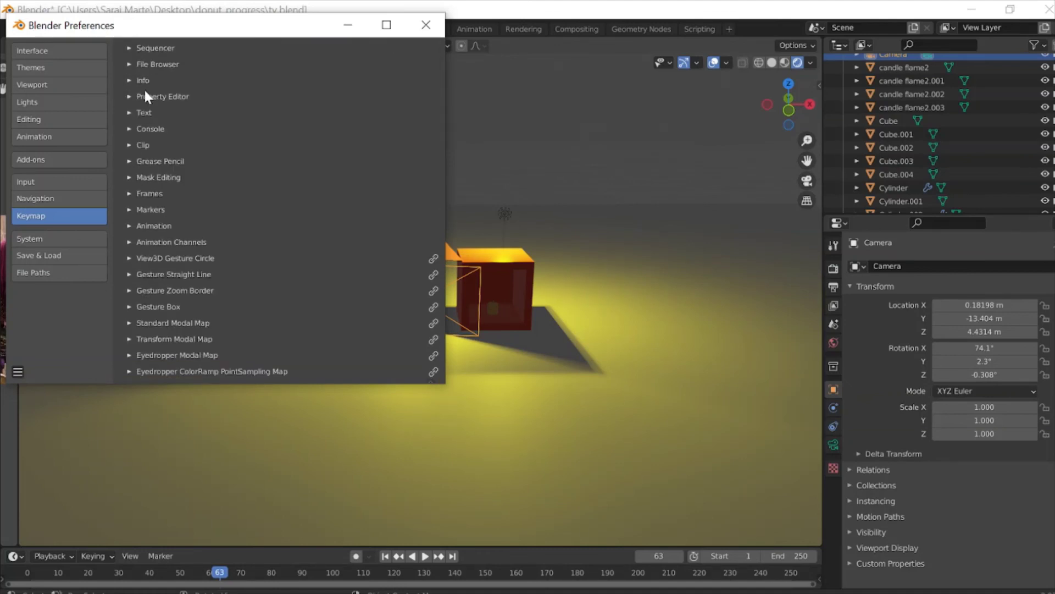
scroll(138, 165, "up", 10)
scroll(133, 239, "down", 3)
scroll(138, 169, "up", 10)
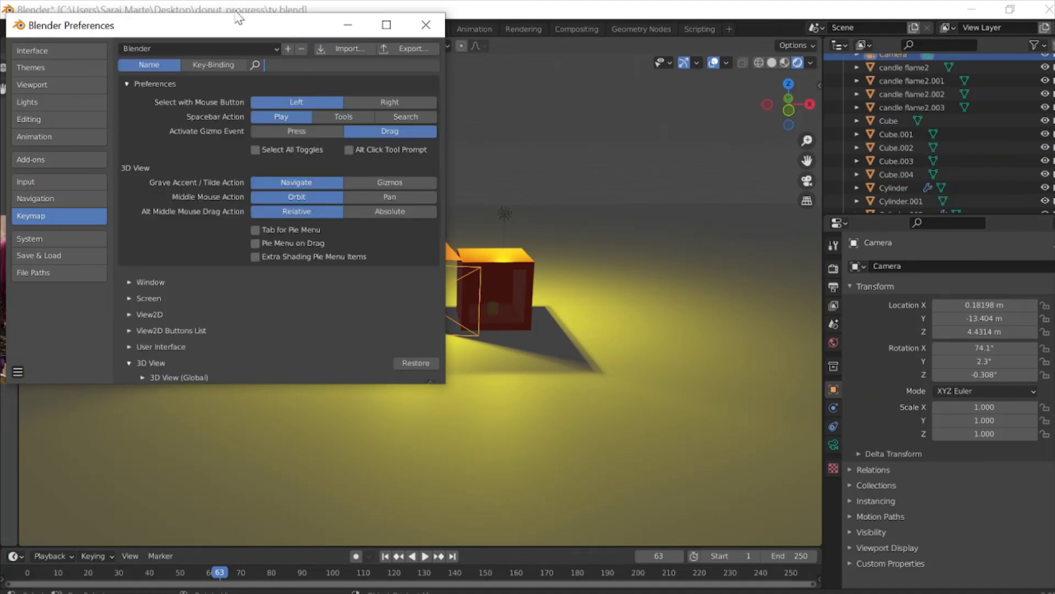
type("camer")
- Close the preferences and test-render the three boxes from the current camera
left_click(439, 26)
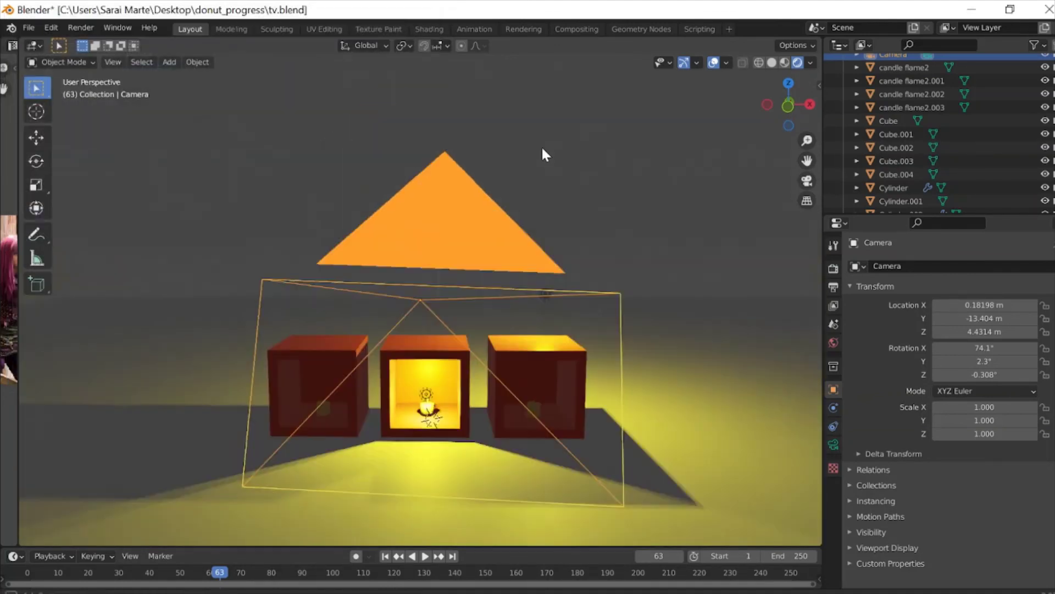
left_click(434, 343)
mouse_move(434, 343)
middle_mouse_down()
mouse_move(517, 154)
mouse_move(414, 407)
middle_mouse_up()
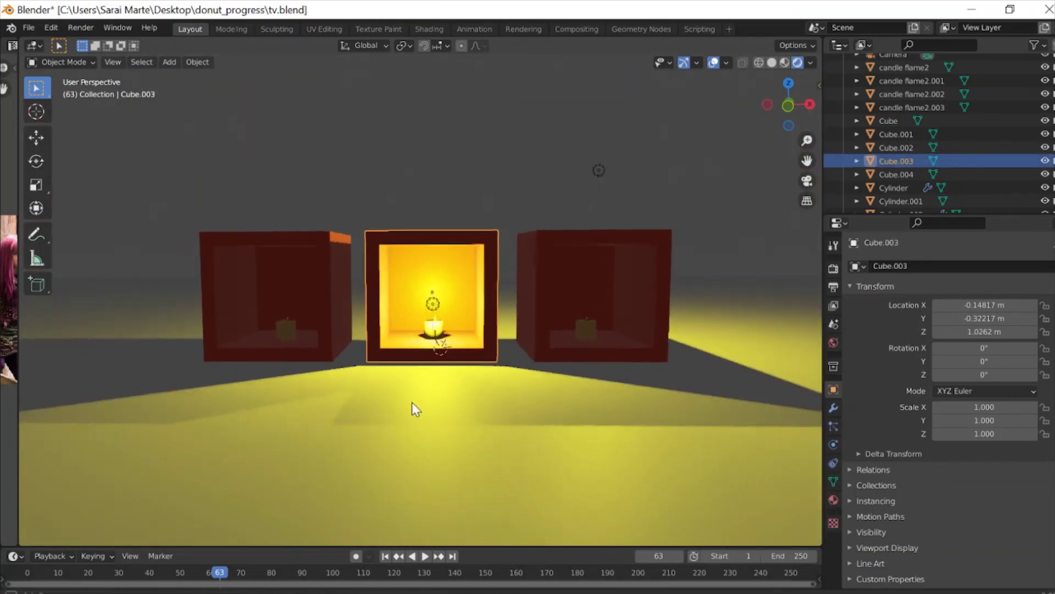
scroll(473, 427, "up", 2)
key("F12")
key("Escape")
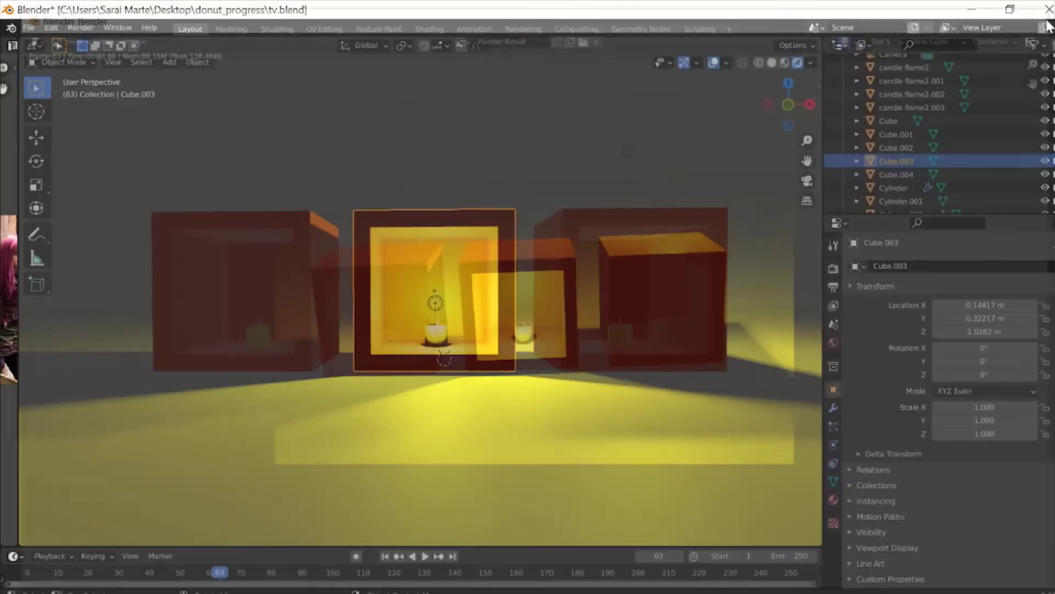
scroll(463, 181, "down", 5)
- Add a new camera, Camera.001, and render to check its view
key("shift+a")
left_click(440, 66)
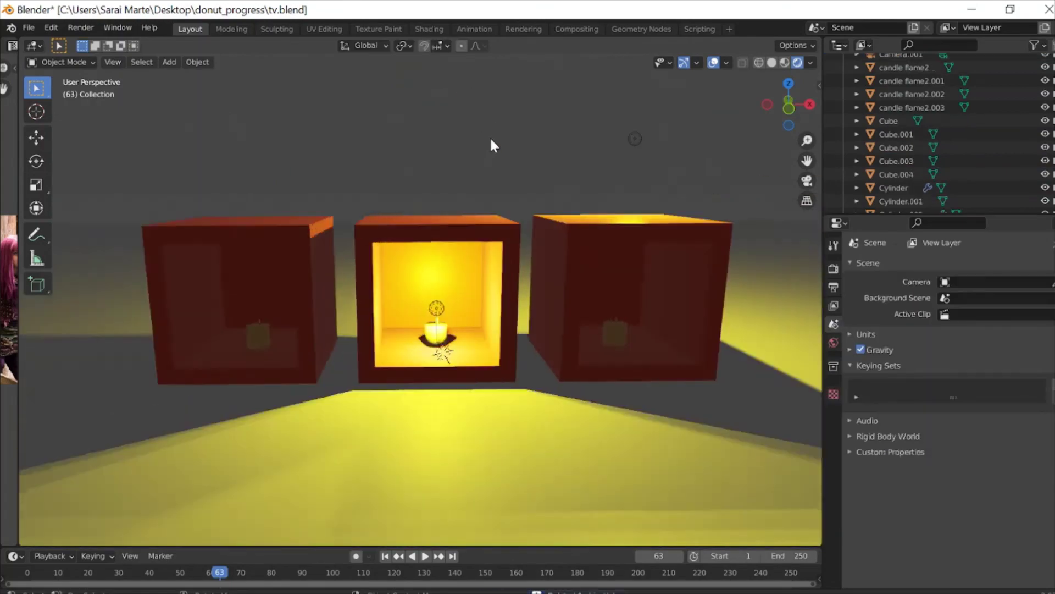
key("F12")
key("Escape")
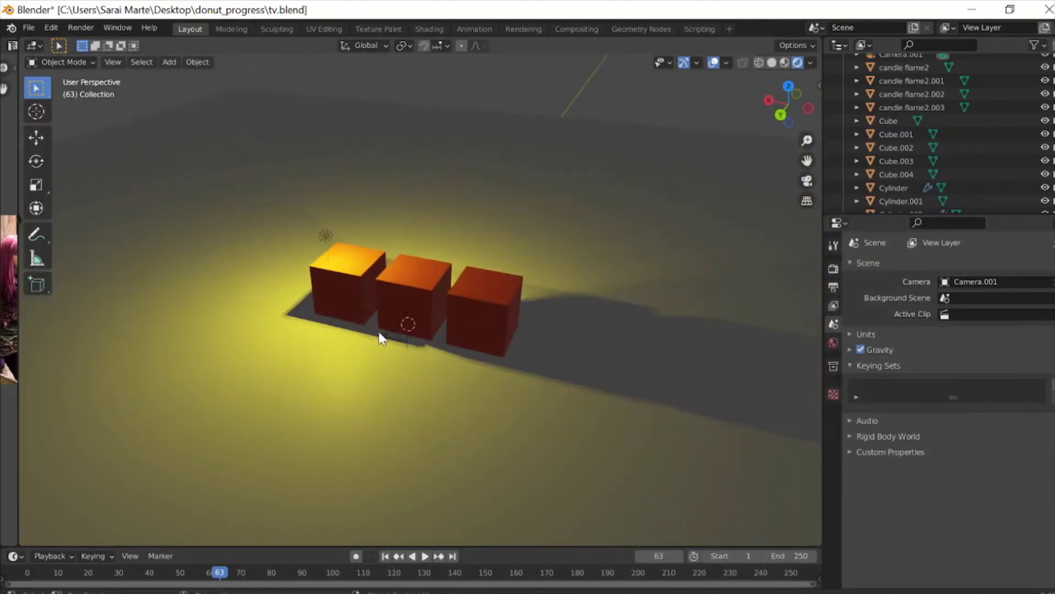
middle_click_drag(463, 279, 523, 272)
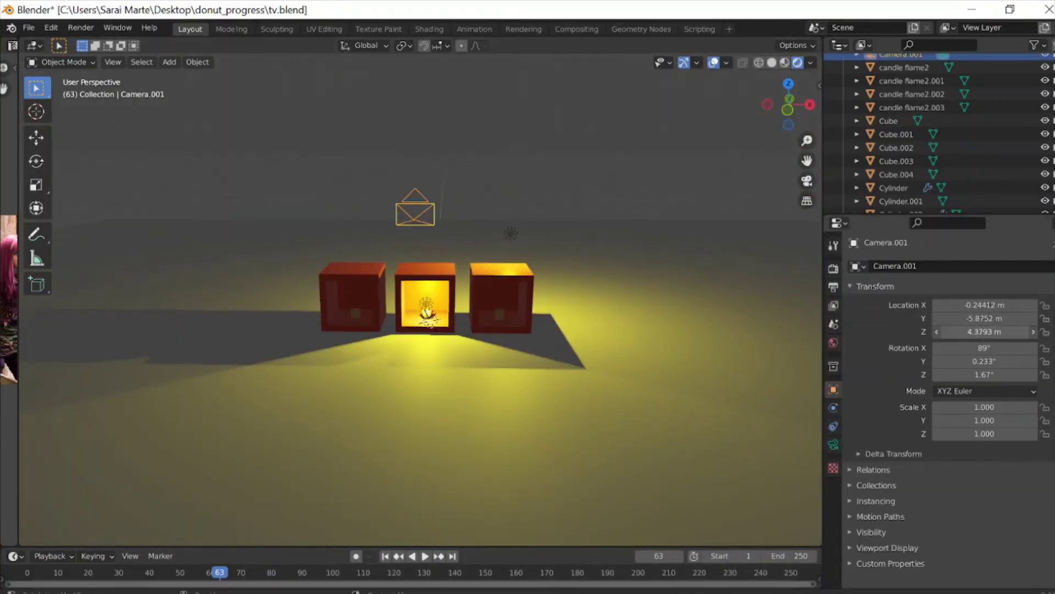
- Move Camera.001 to Y −13.265 m, Z 1.2993 m, render, and begin saving it as PNG
key("g")
left_click(263, 286)
key("F12")
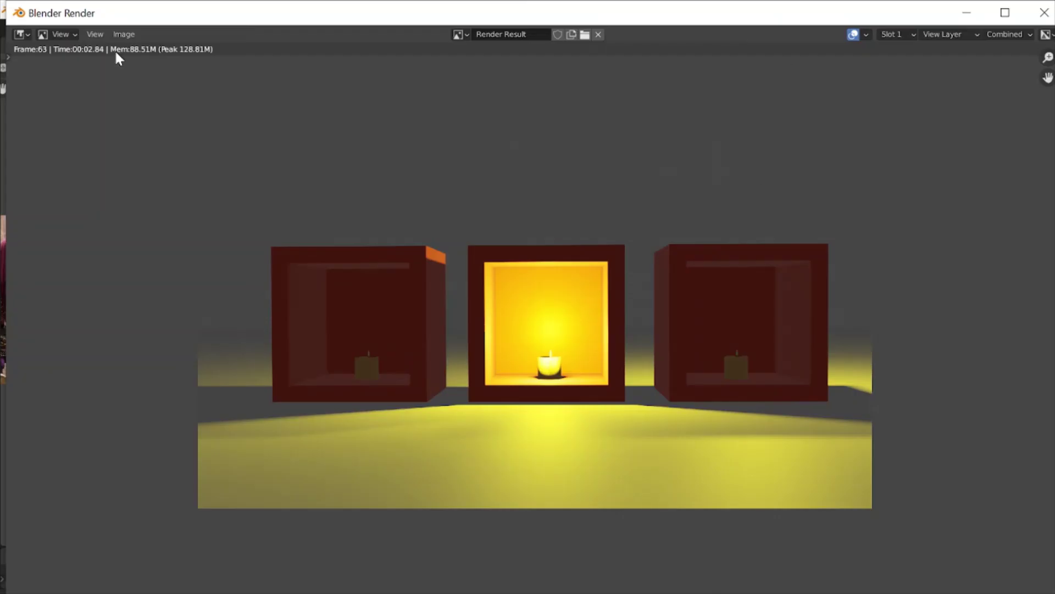
left_click(124, 34)
left_click(153, 128)
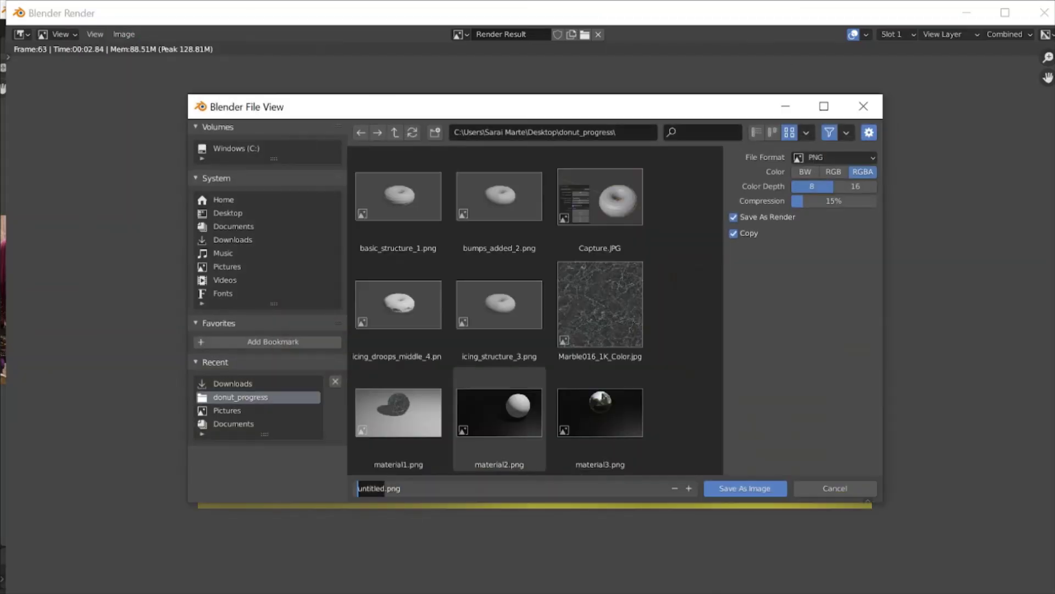